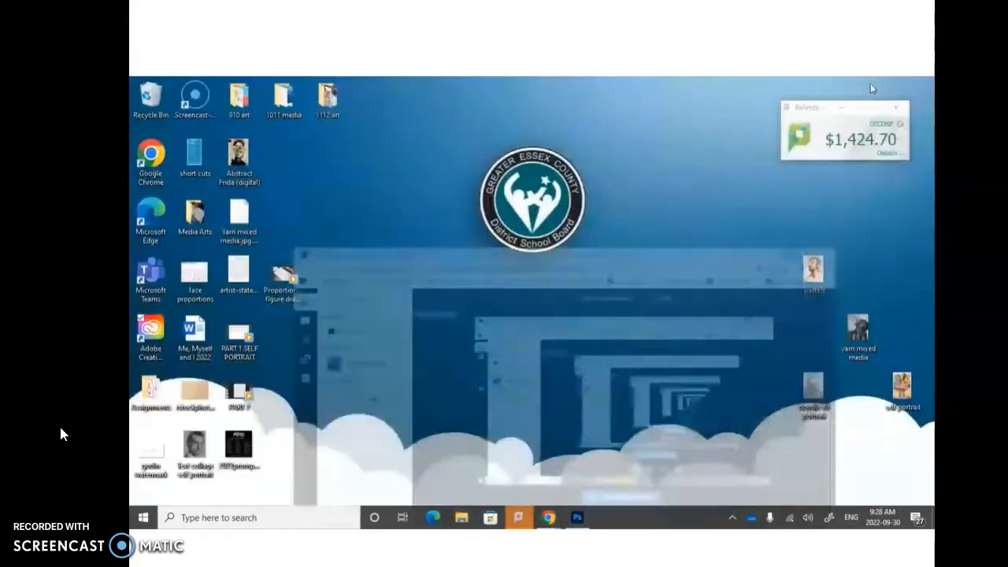
- Open Creative Cloud Desktop and launch Photoshop v 23.5.1 from the installed apps
double_click(147, 330)
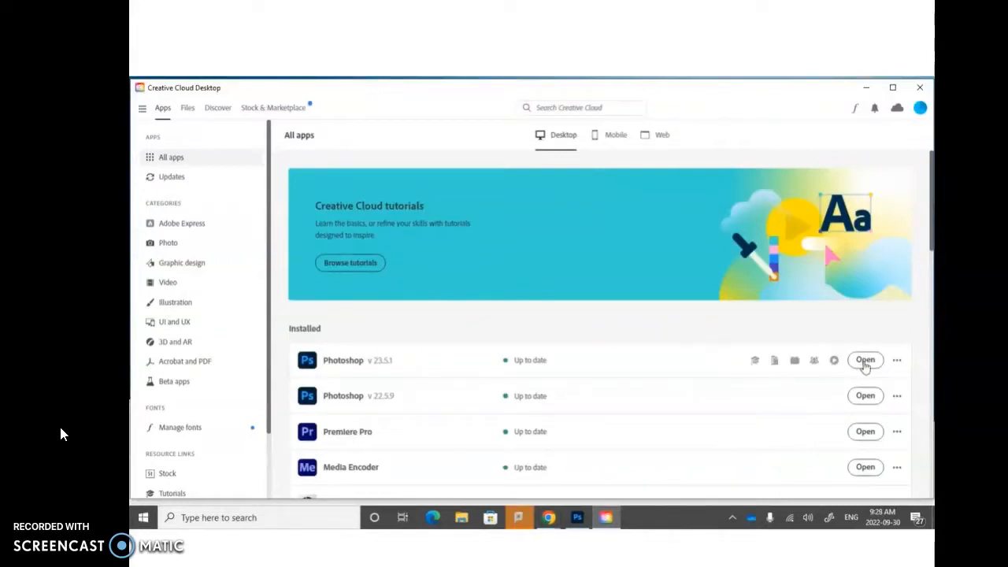
click(865, 360)
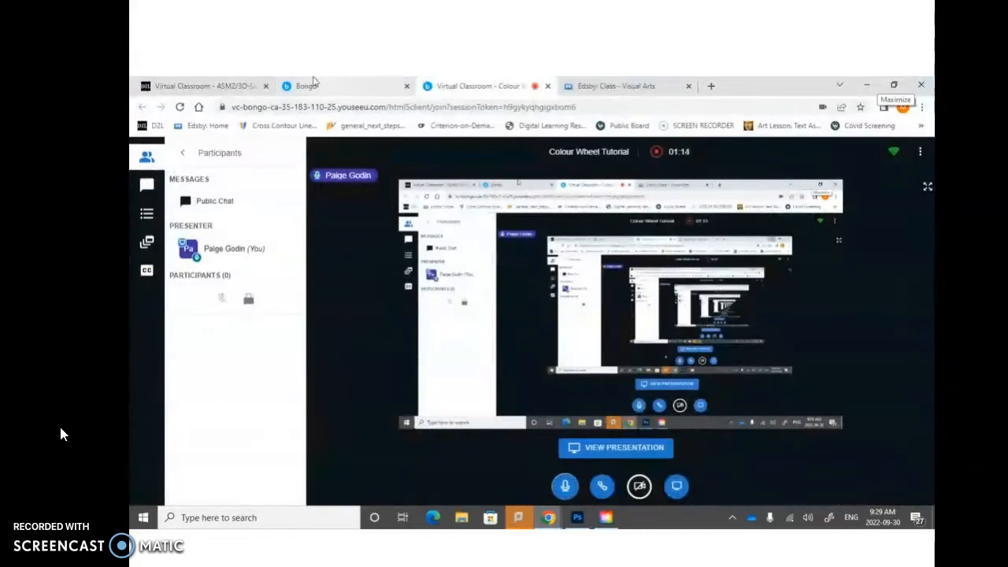
- Switch to the browser's Media Arts course and open Activity 1: Colour Wheel in the Photo Editing with Photoshop unit
click(203, 86)
click(348, 248)
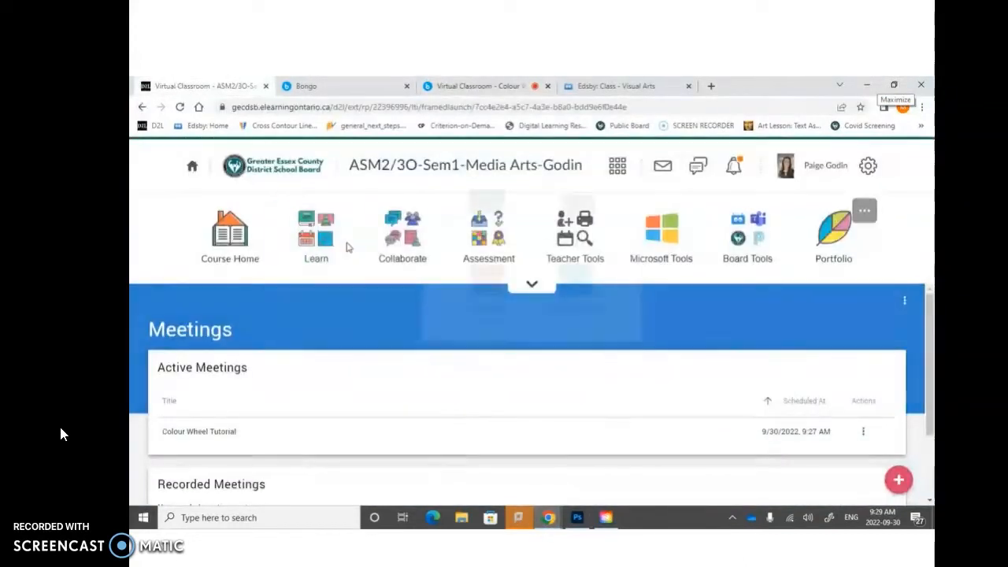
click(477, 256)
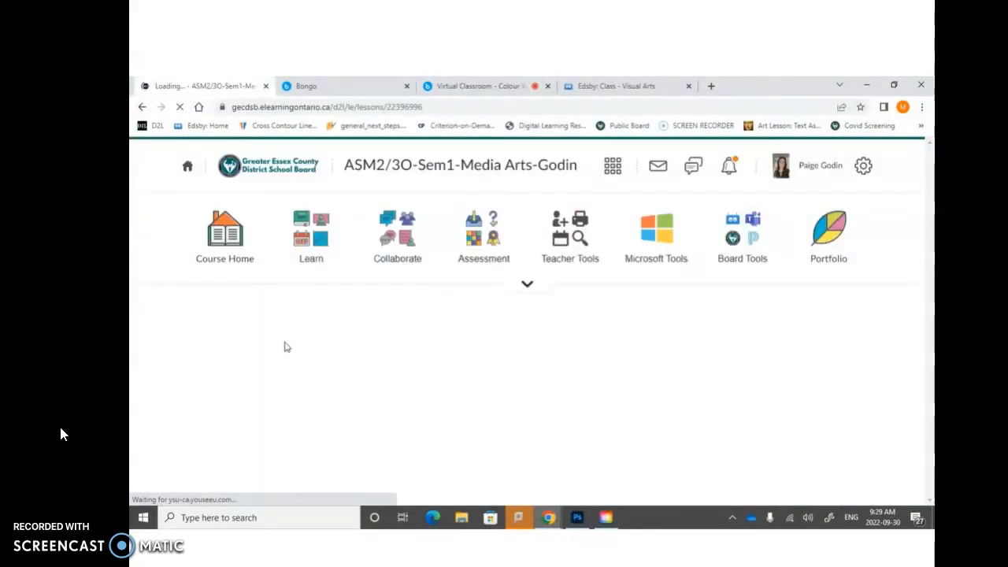
scroll(275, 354, down, 1)
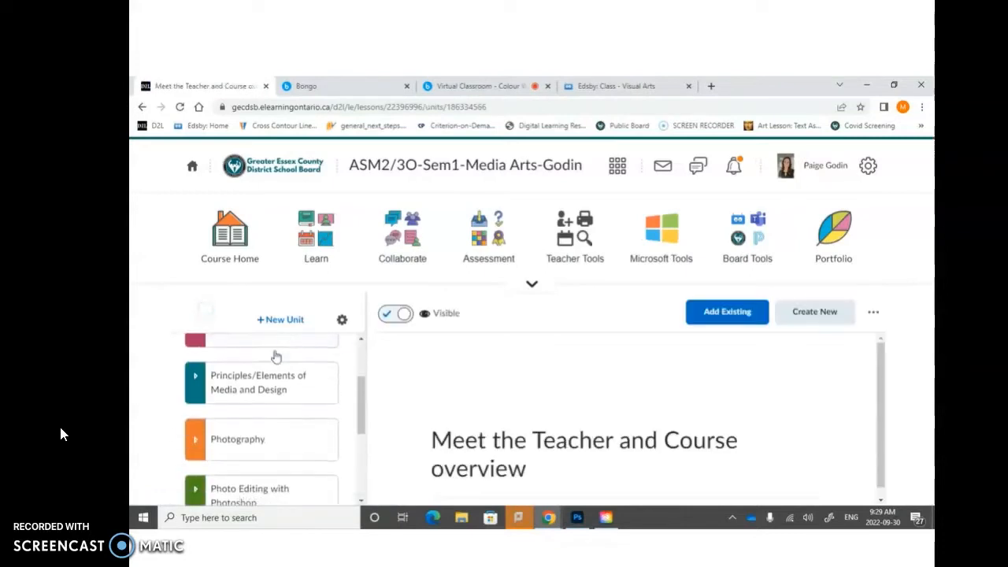
click(234, 465)
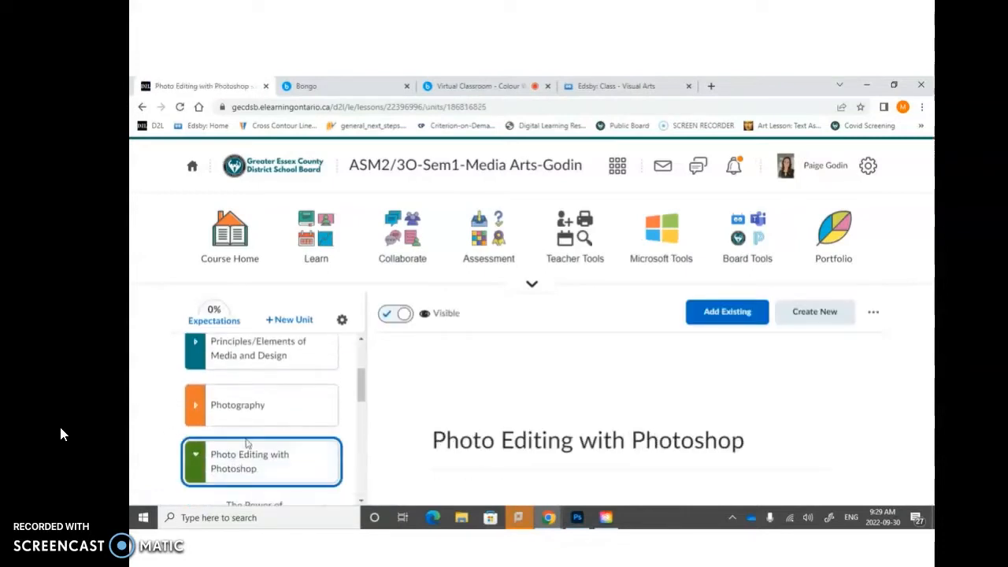
scroll(247, 445, down, 3)
scroll(247, 444, down, 1)
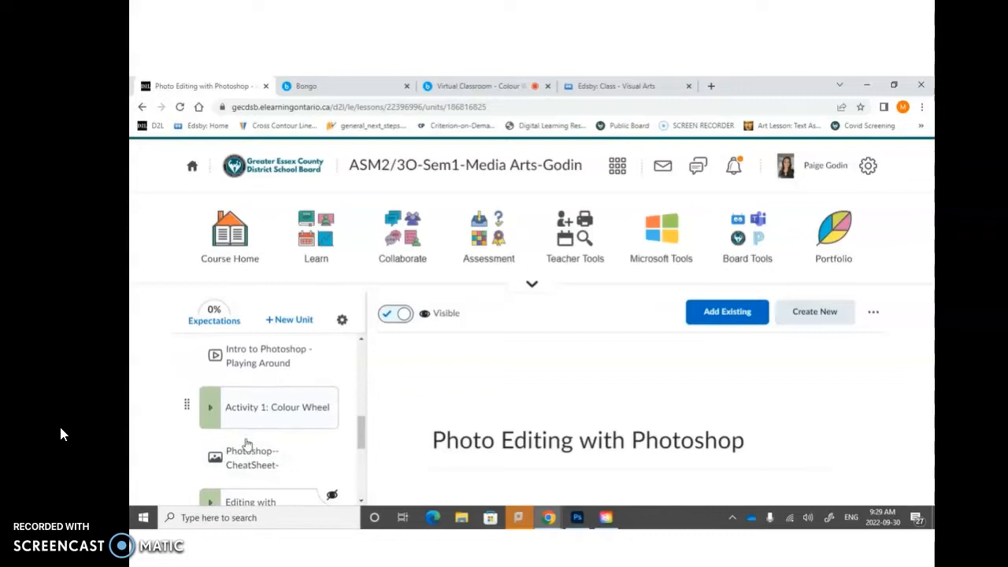
click(248, 420)
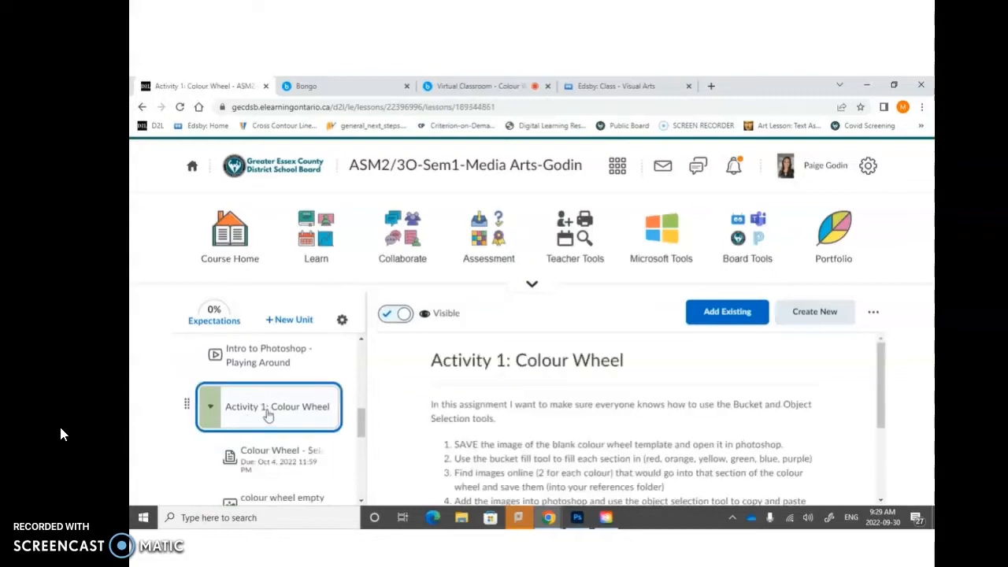
- Review the Activity 1 instructions and bring up the image options for the colour wheel empty template
scroll(528, 438, down, 3)
scroll(527, 438, up, 3)
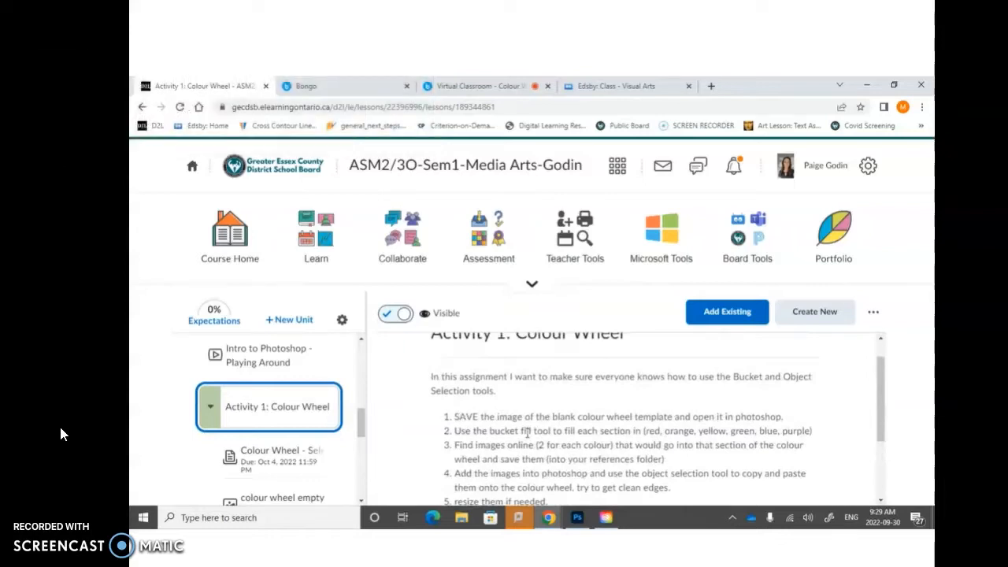
scroll(527, 431, down, 2)
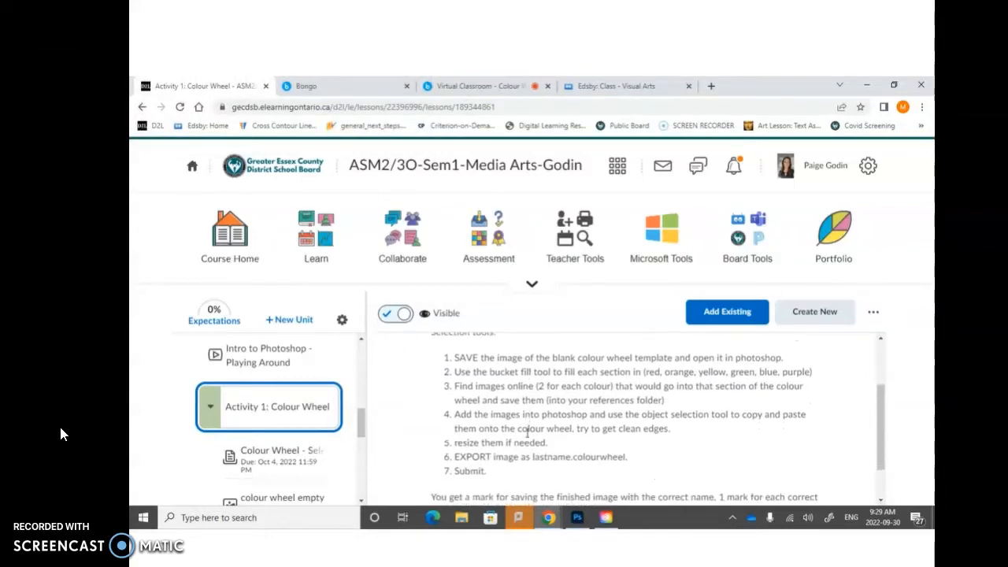
scroll(342, 433, down, 1)
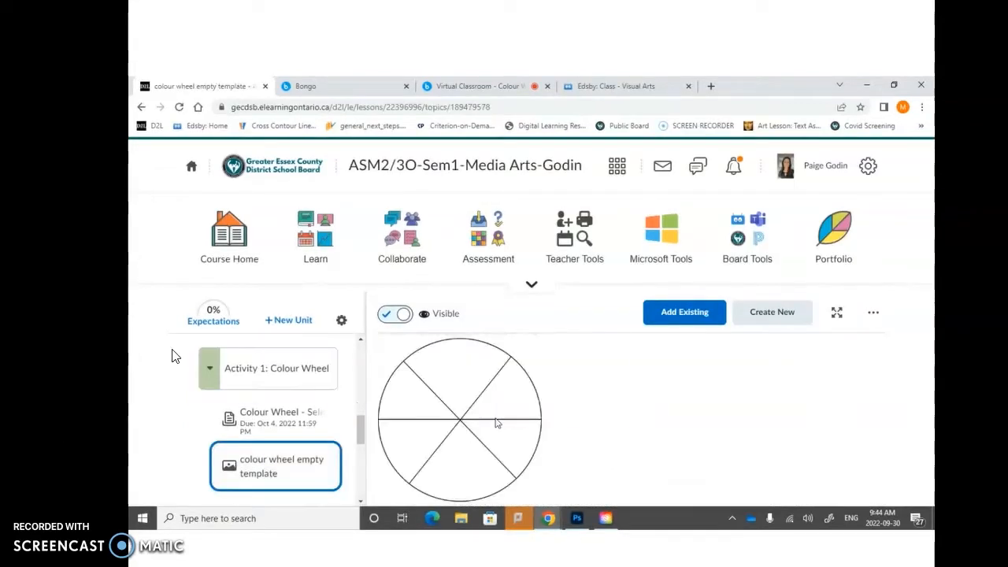
right_click(496, 420)
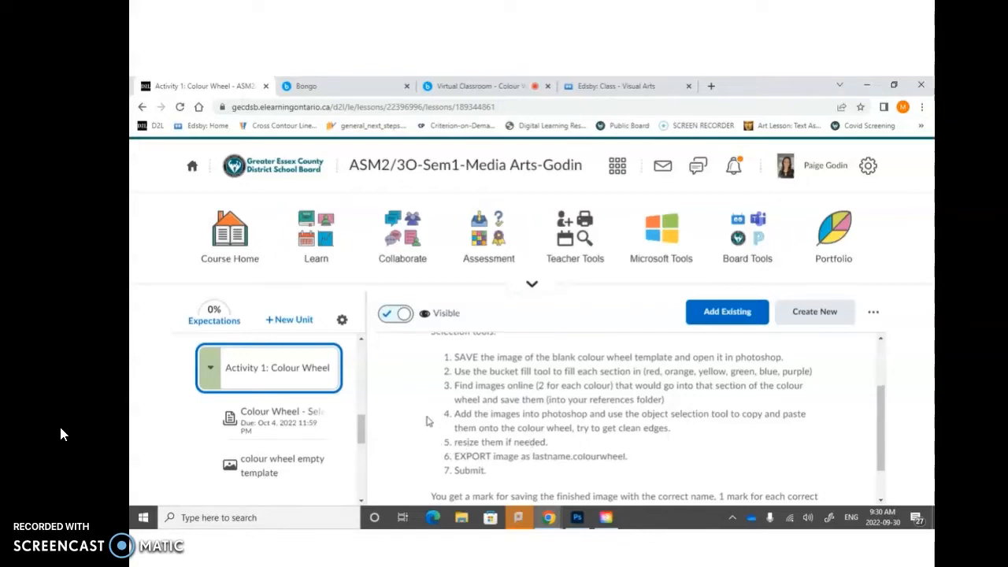
- Read the remaining assignment steps and marking notes, highlighting the instruction on how to name the exported image
scroll(427, 421, down, 1)
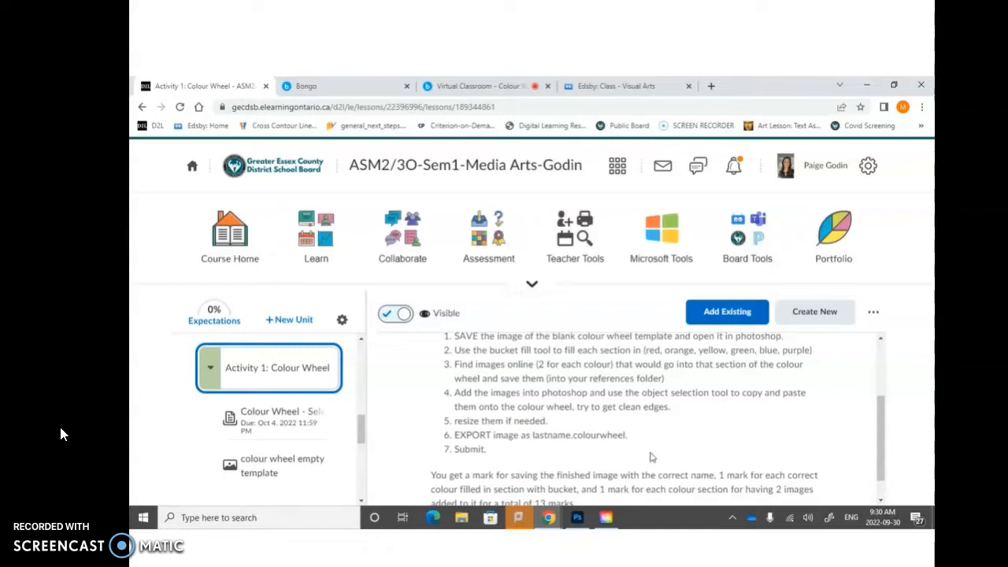
scroll(650, 457, down, 1)
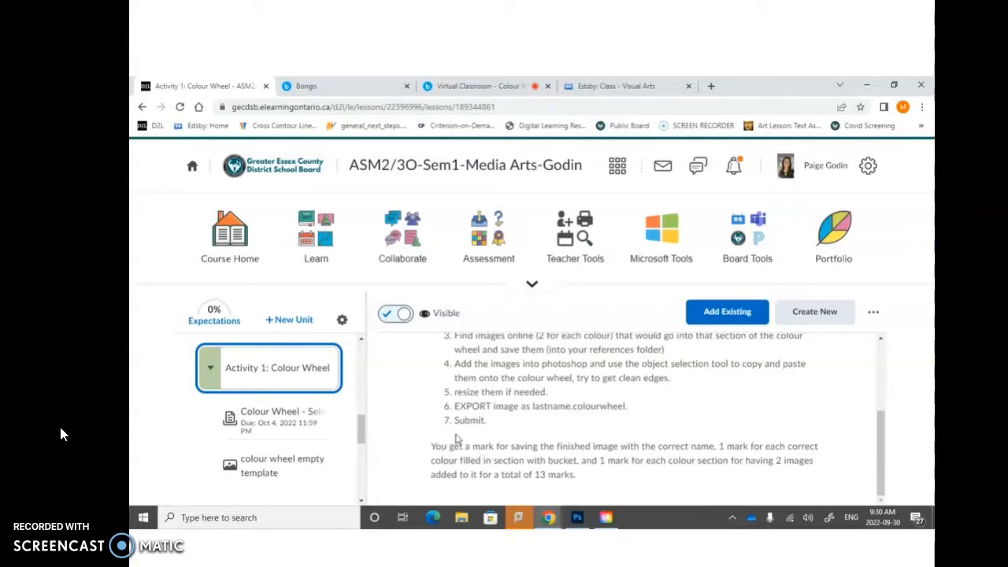
drag(454, 406, 627, 408)
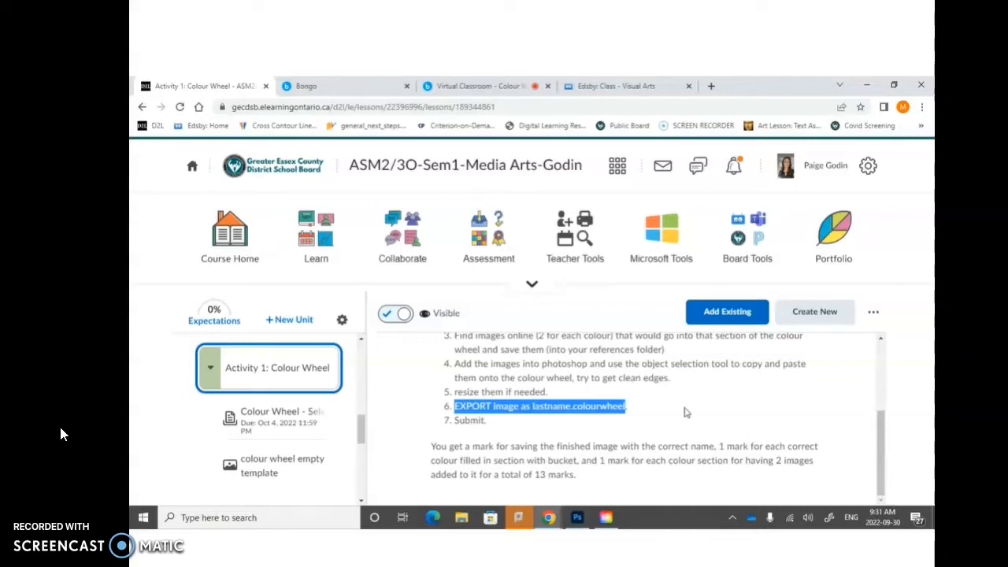
- Switch to Photoshop and open the colour wheel empty template image from the References folder
click(577, 517)
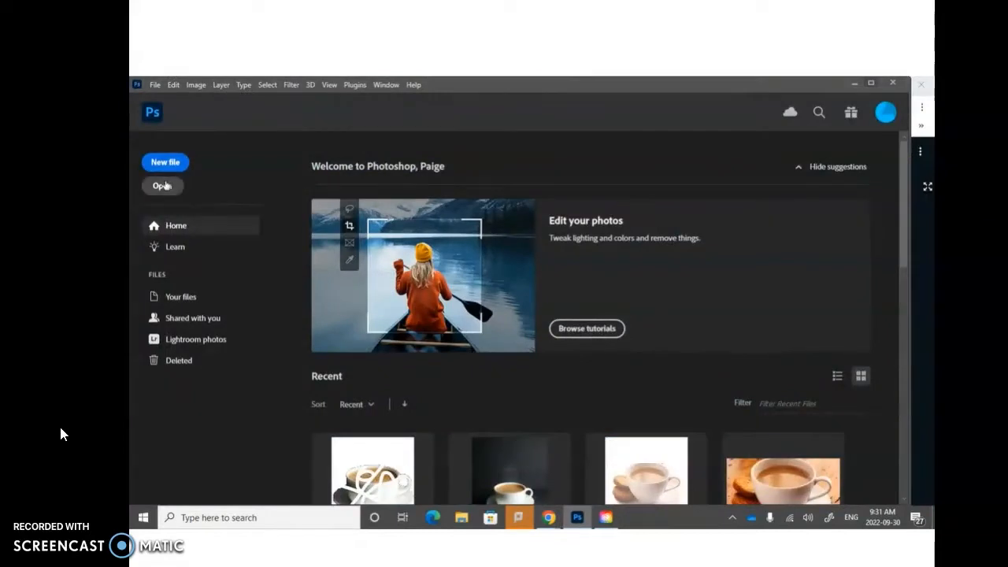
click(163, 185)
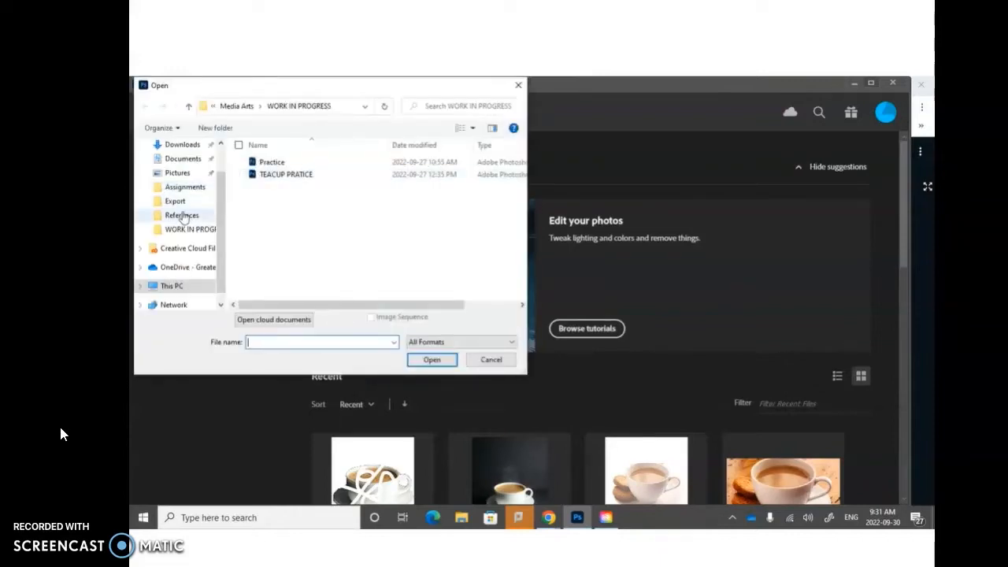
click(182, 215)
click(428, 197)
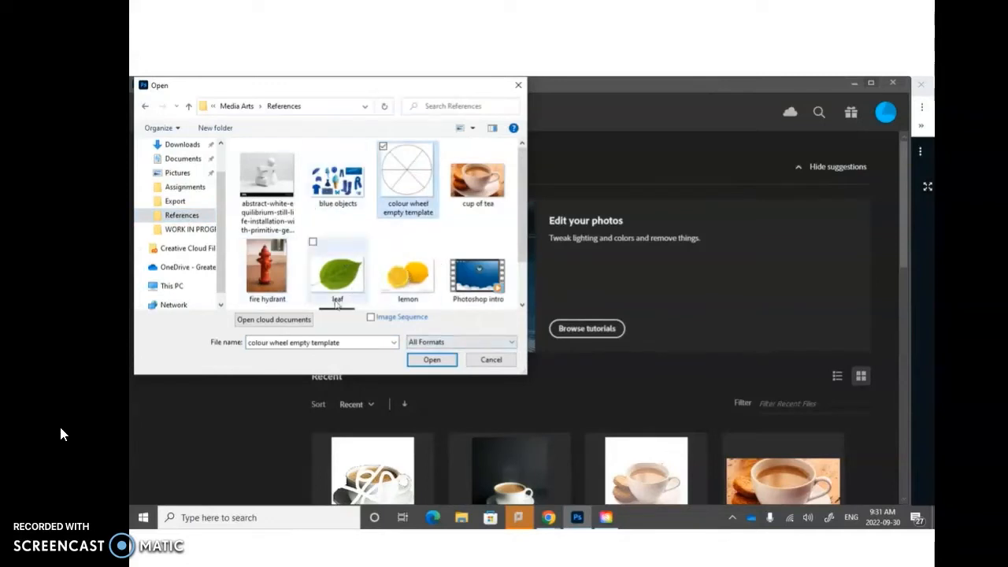
click(429, 360)
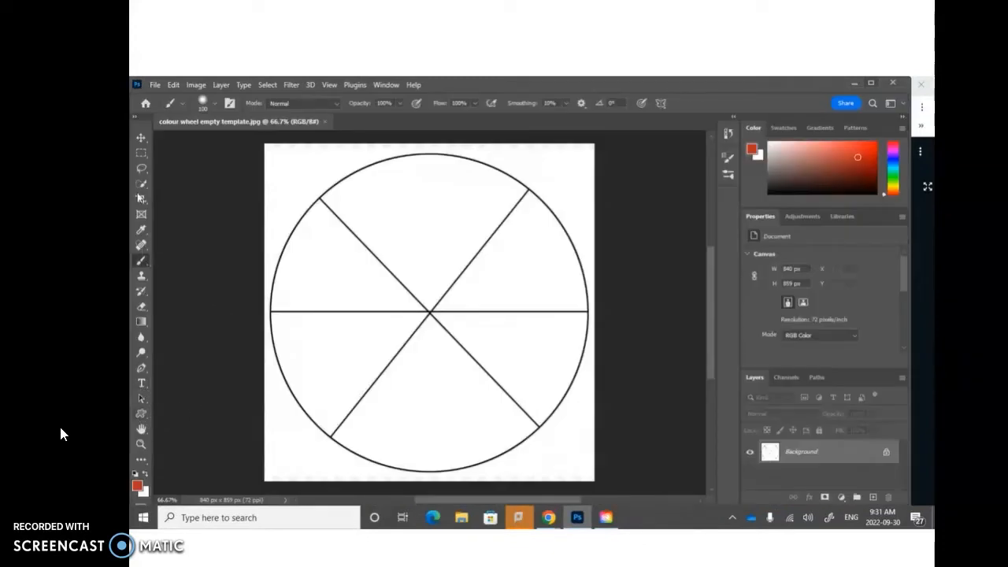
- Examine the Move, Rectangular Marquee, Lasso, Quick Selection, Eyedropper and Spot Healing Brush tools one after another
click(142, 140)
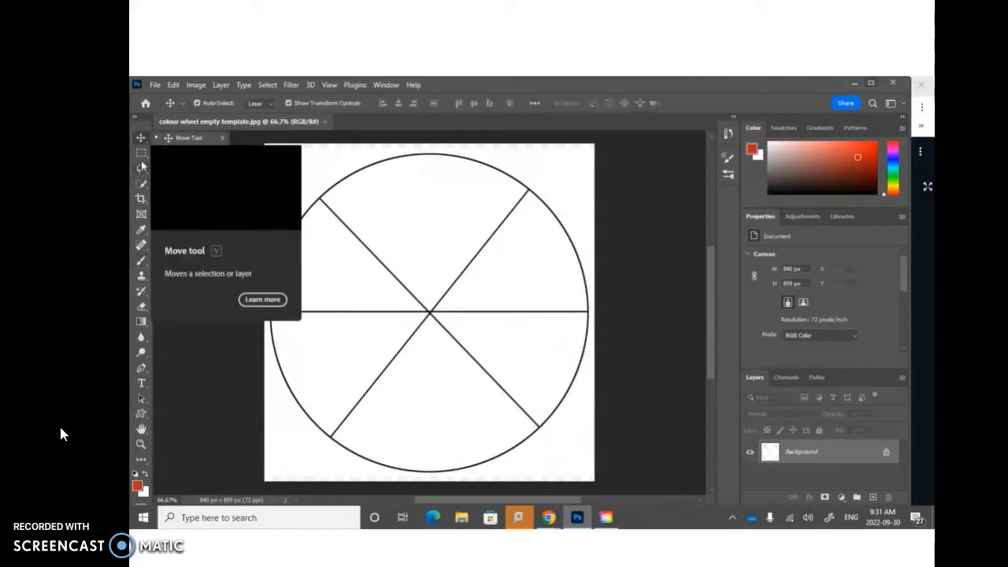
click(143, 156)
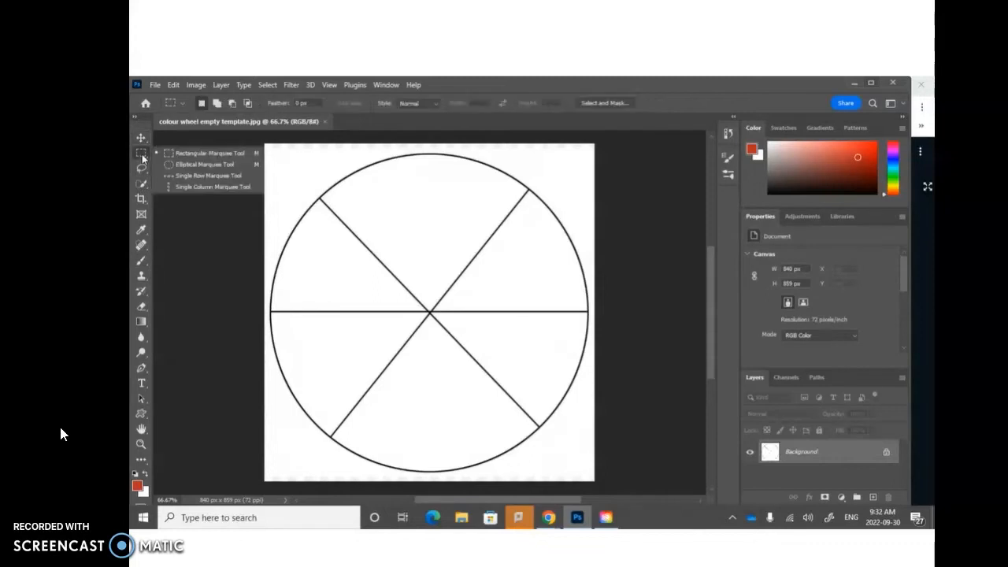
click(141, 169)
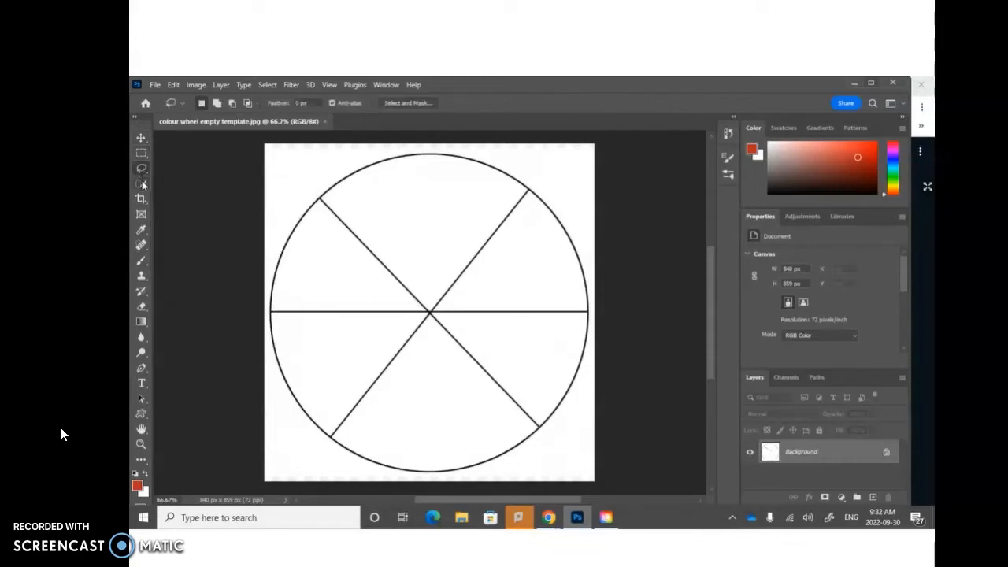
click(142, 183)
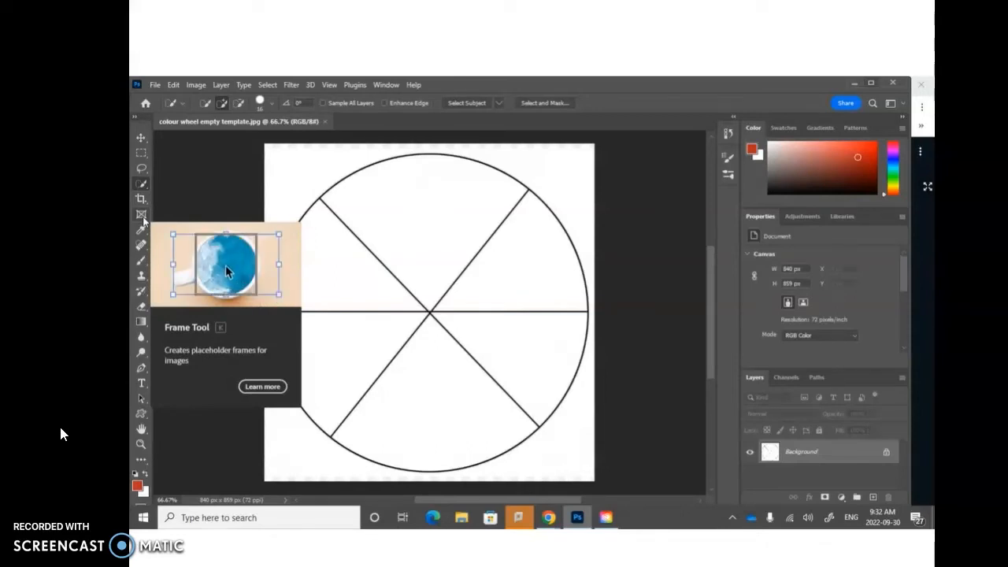
click(143, 221)
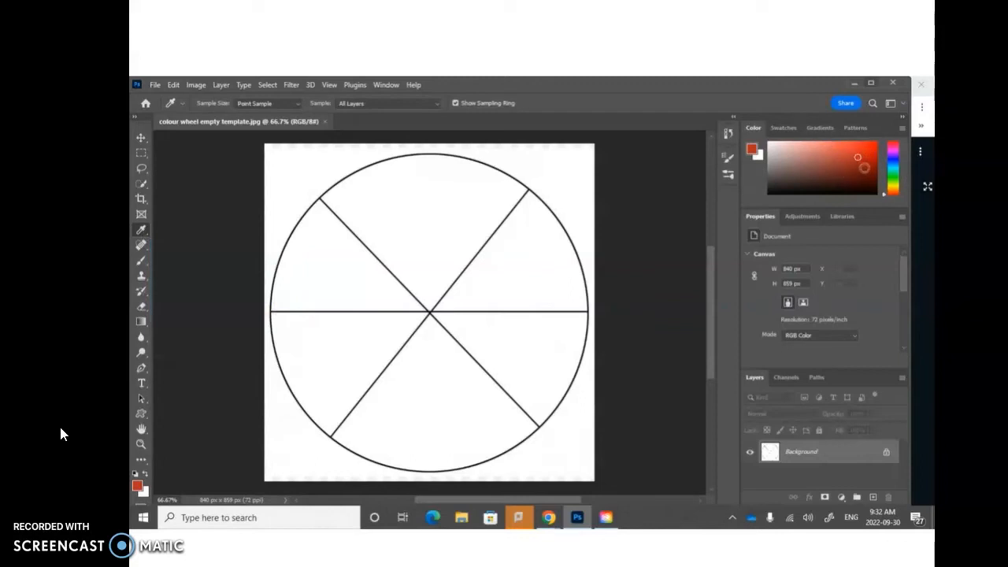
click(143, 246)
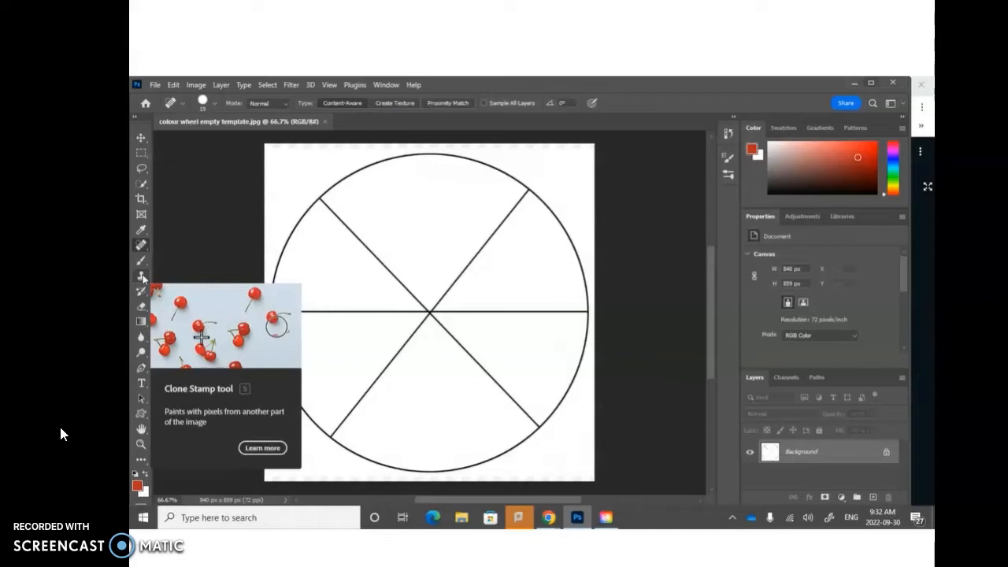
- Examine the Gradient, Blur, Dodge, Eraser and History Brush tools and their grouped variants, including where the Paint Bucket is found
click(142, 322)
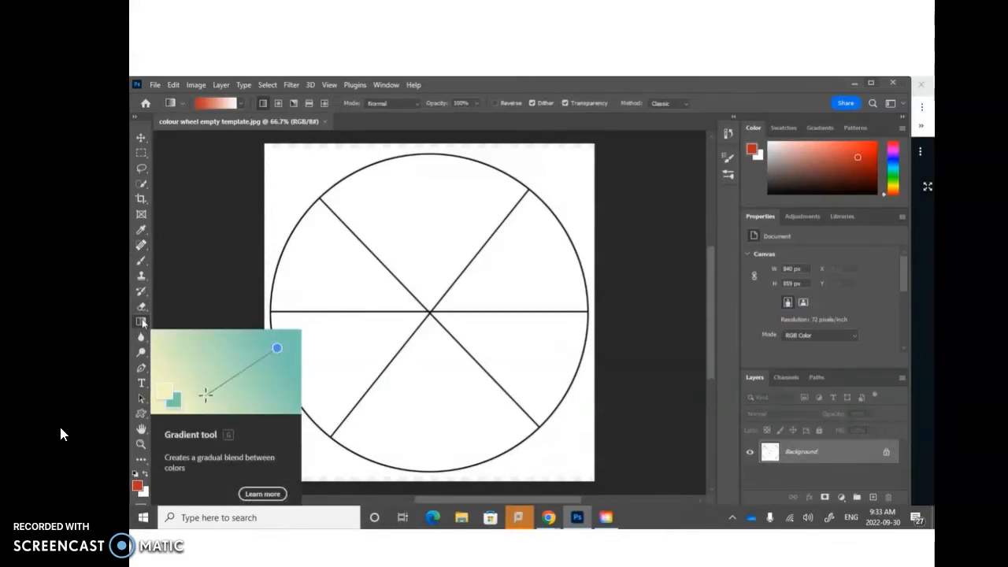
click(142, 336)
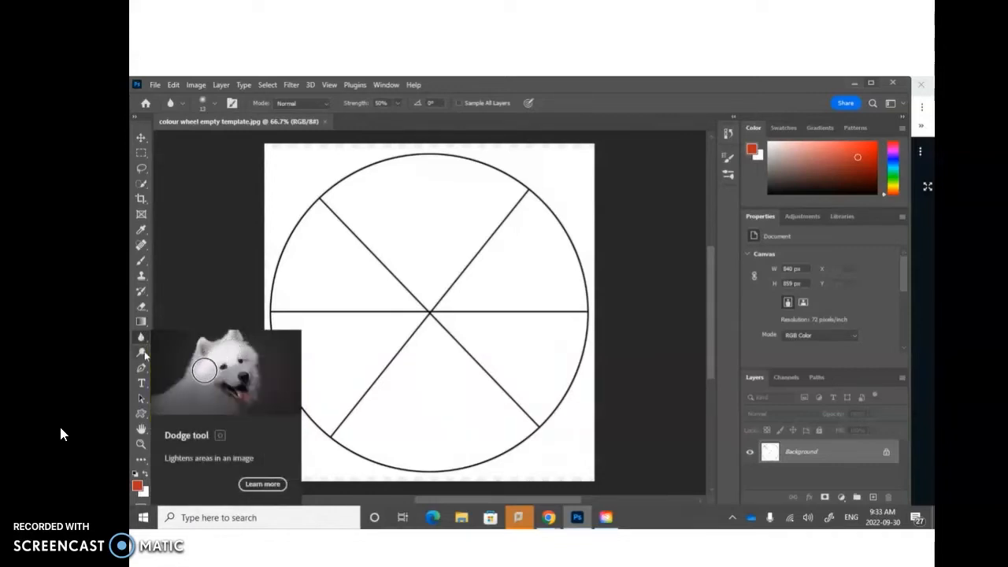
click(143, 353)
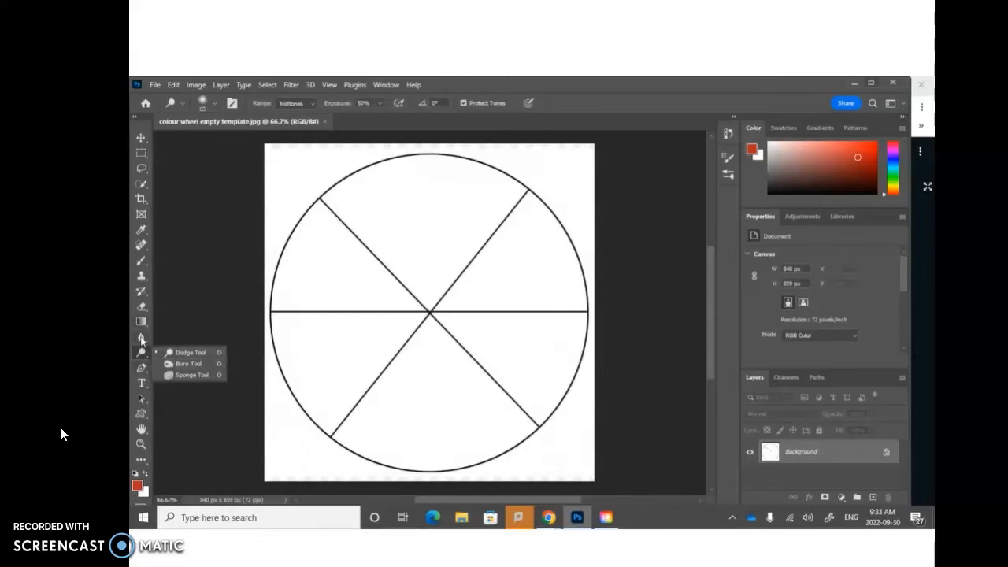
right_click(142, 338)
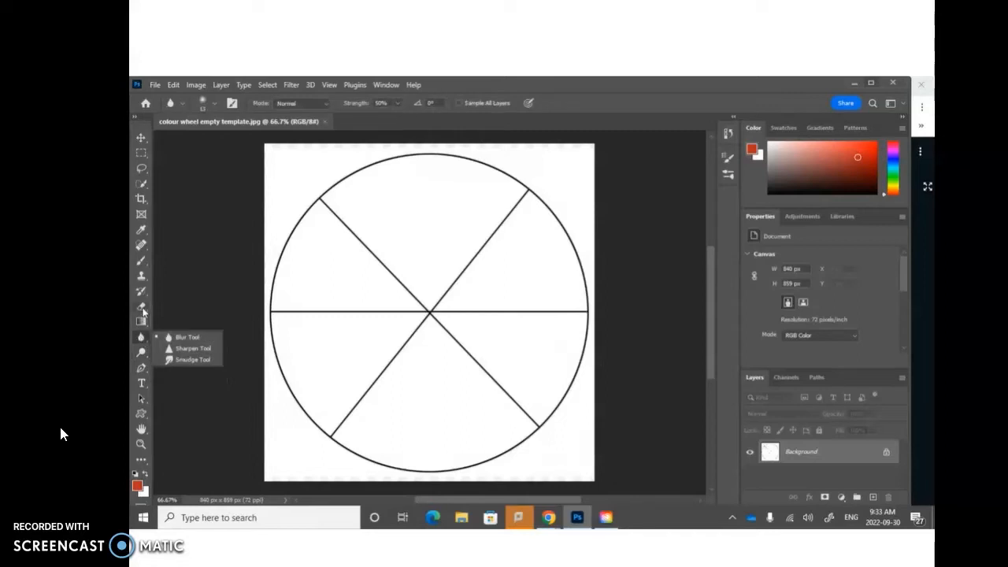
right_click(143, 308)
right_click(143, 292)
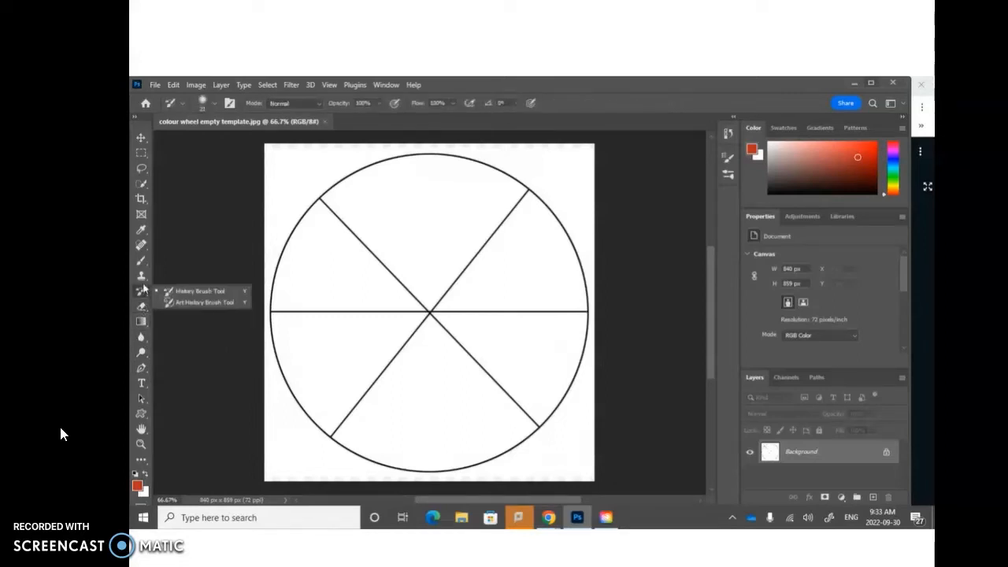
right_click(142, 322)
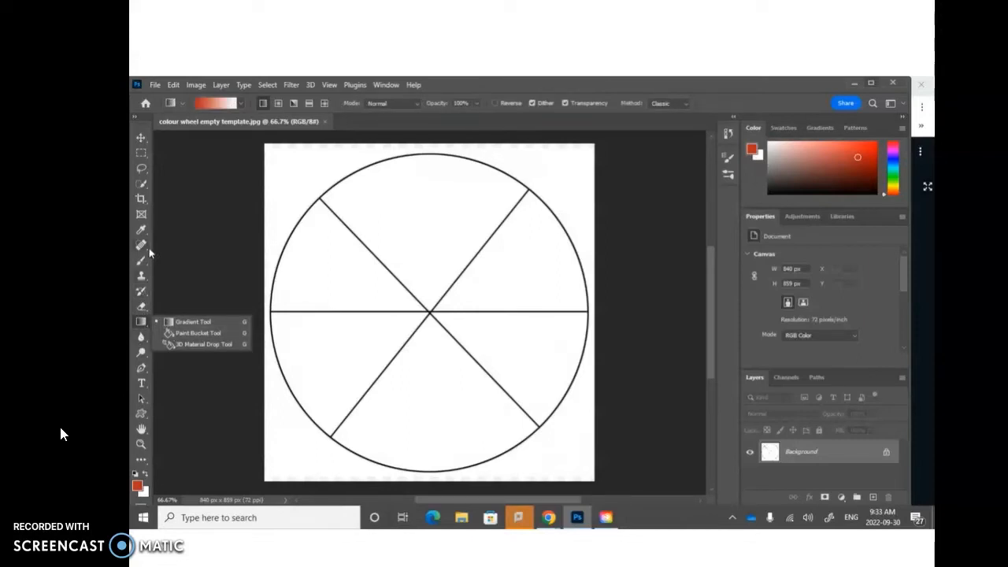
- Examine the Pen, Type, Path Selection and Custom Shape tools and the variants grouped with them
click(142, 368)
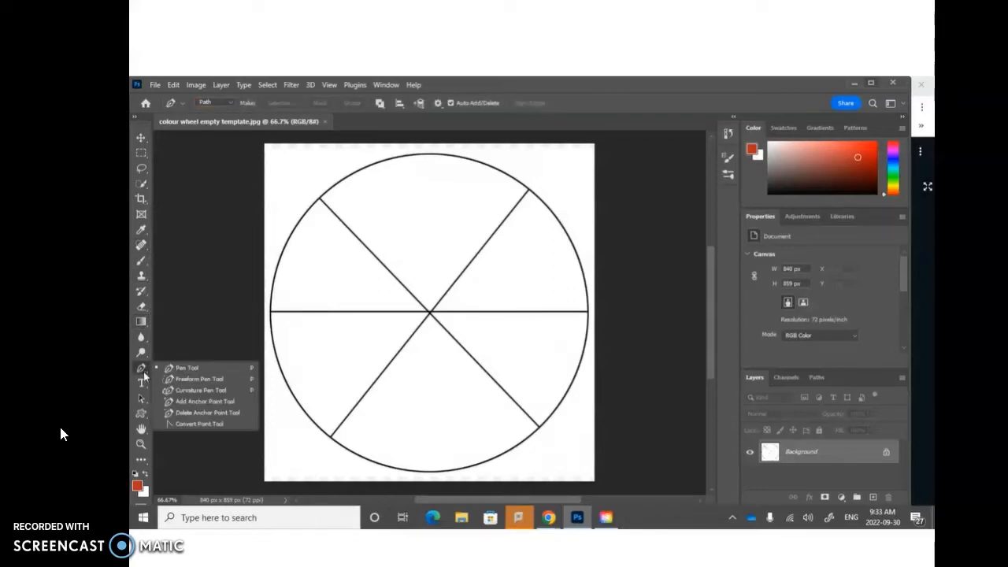
click(143, 384)
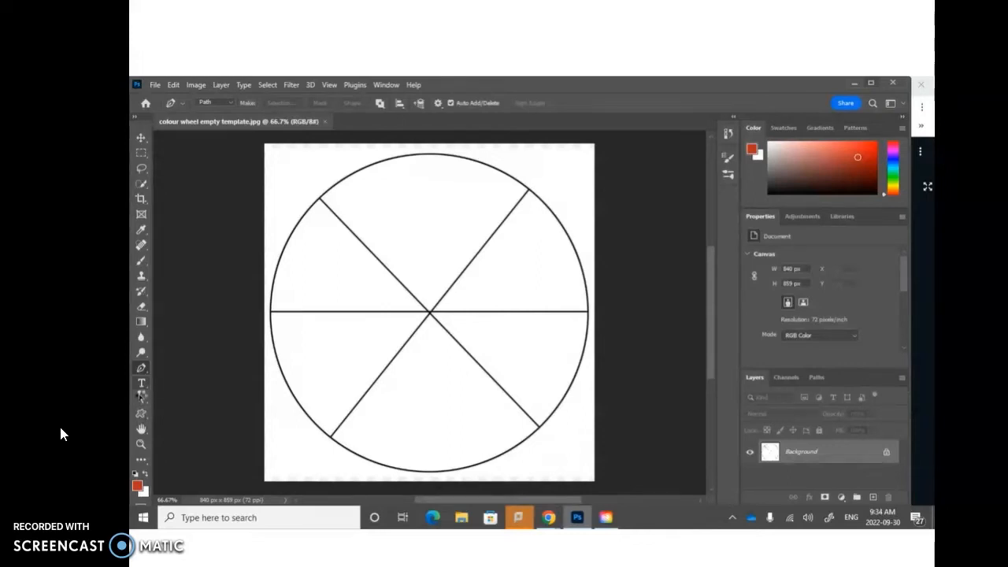
click(142, 383)
click(142, 399)
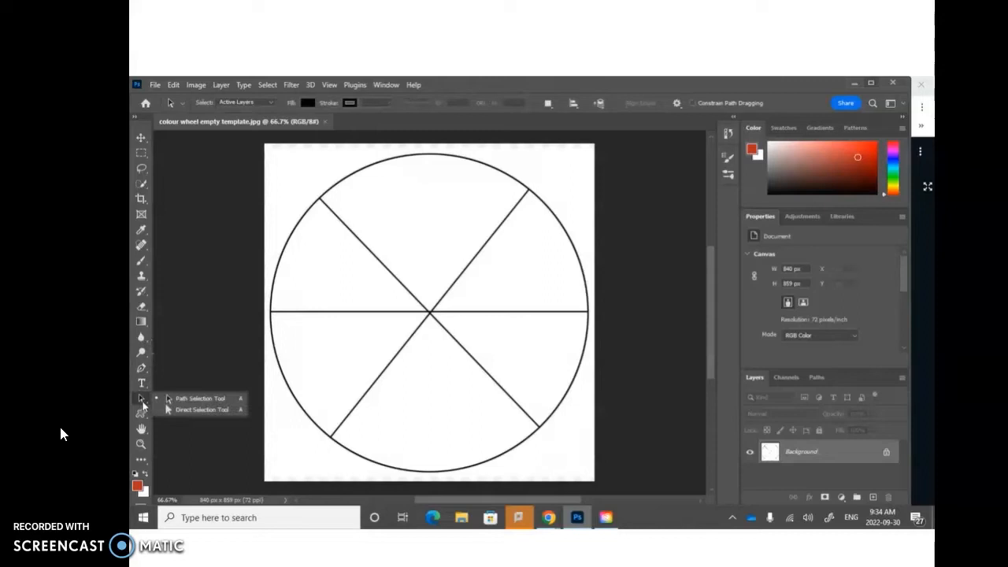
click(141, 414)
click(142, 414)
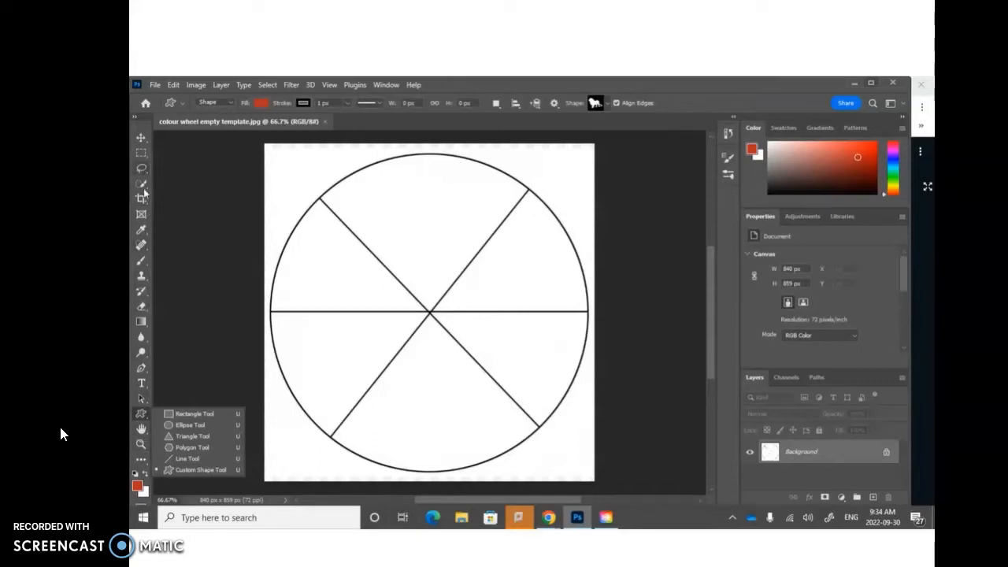
- Fill the uppermost section of the colour wheel with bright red using the Paint Bucket tool
click(141, 324)
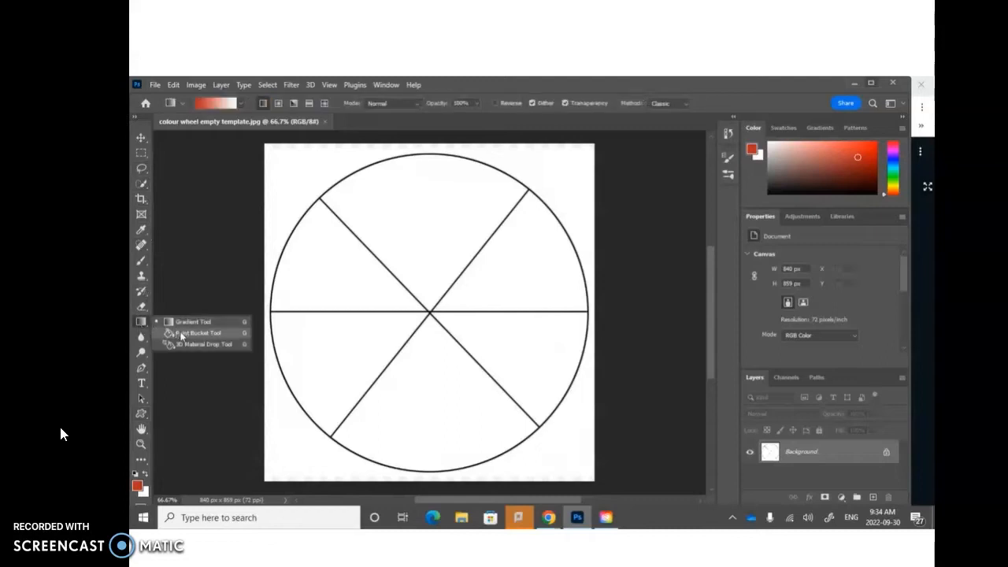
click(180, 334)
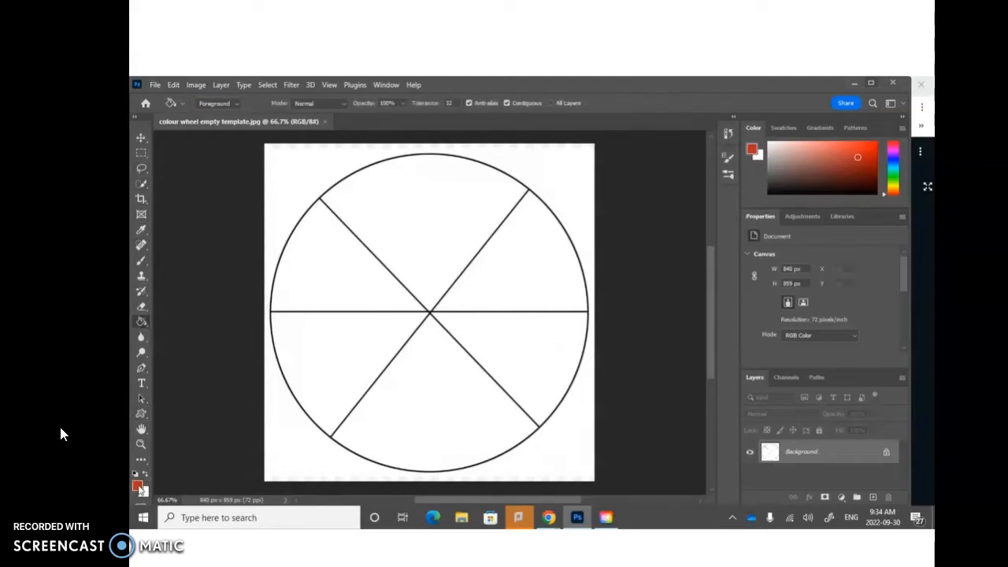
click(873, 145)
click(456, 200)
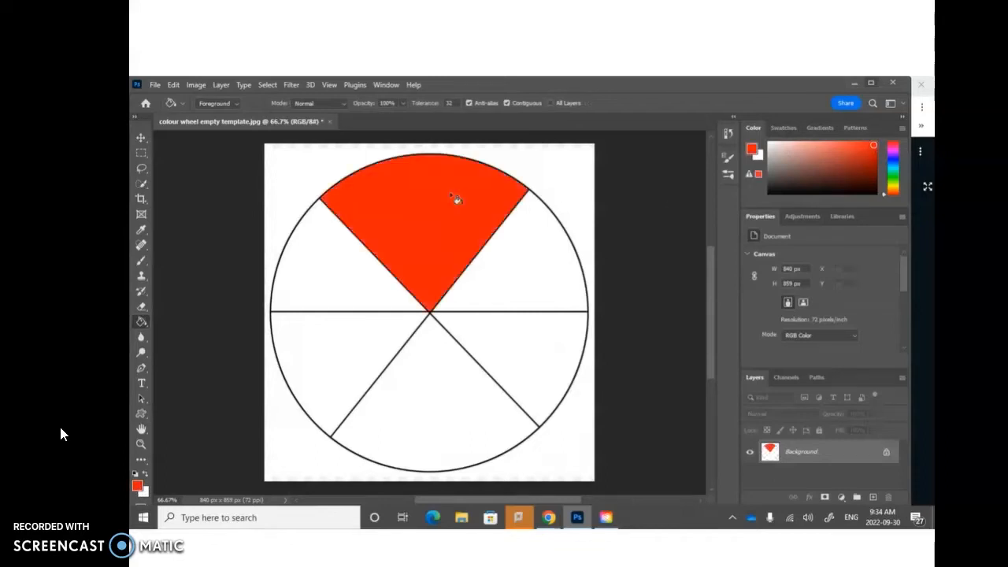
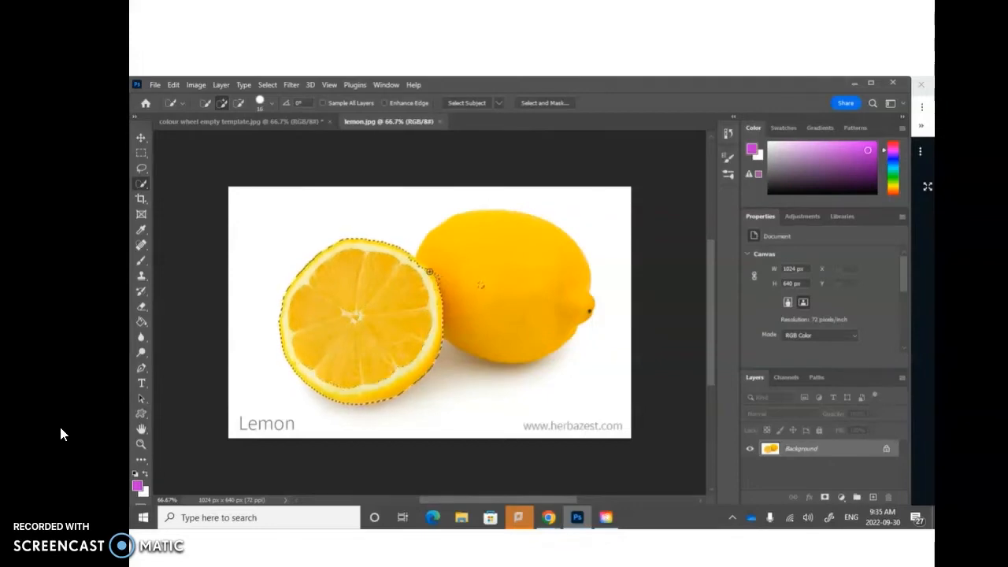
- Add the whole lemon to the selection in lemon.jpg, then copy both lemons and paste them into the colour wheel template
click(478, 285)
click(173, 86)
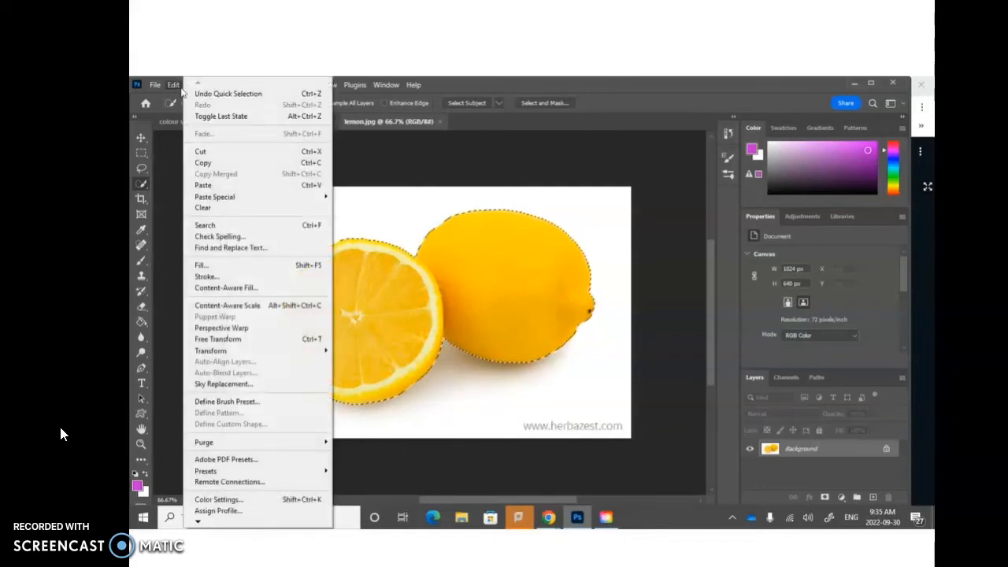
click(186, 163)
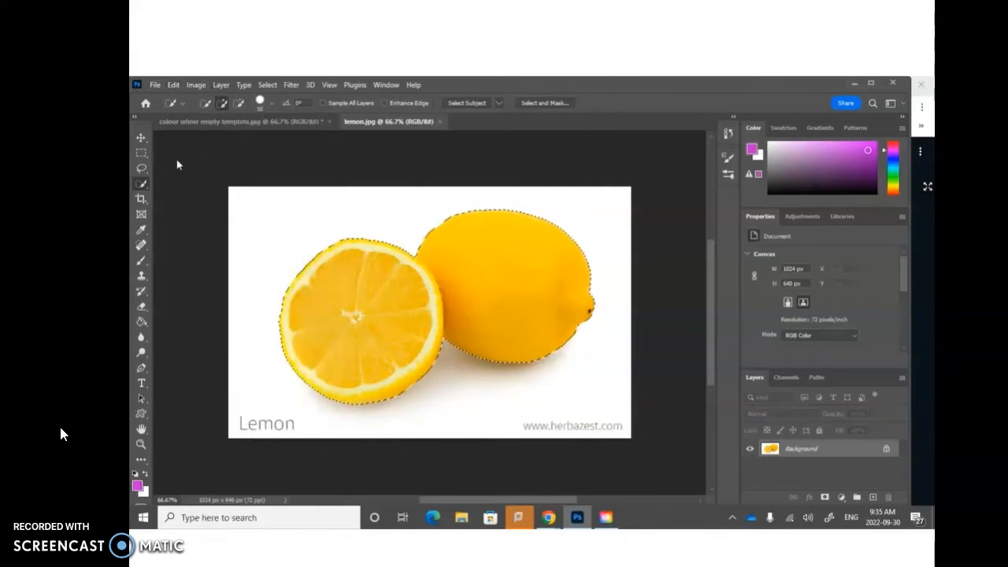
click(204, 124)
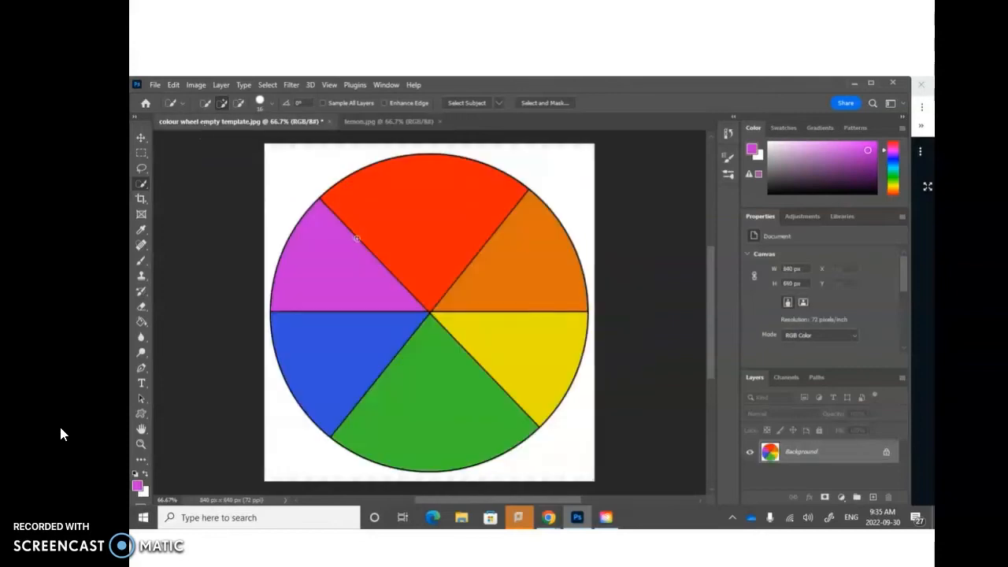
key(ctrl+v)
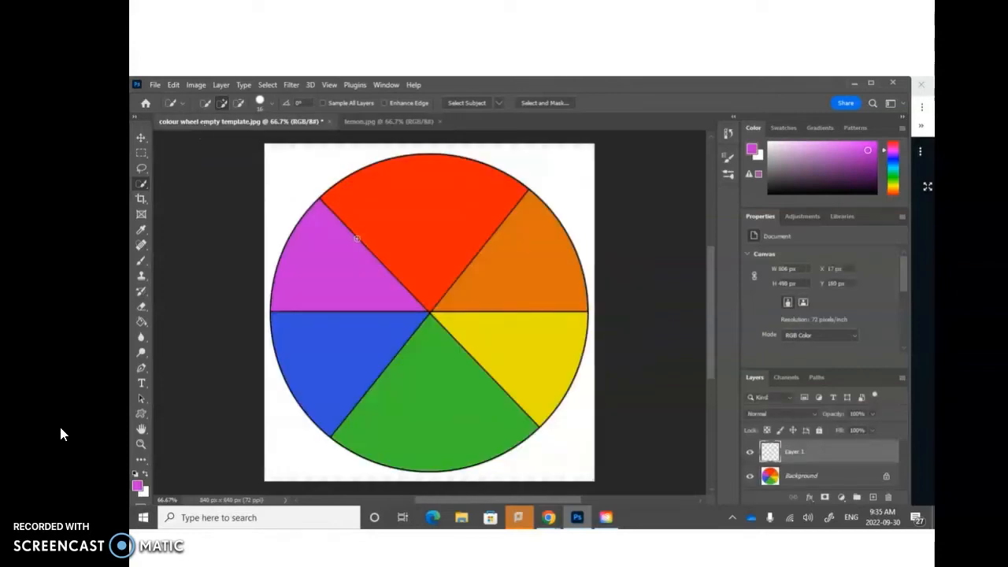
- Scale the pasted lemons down to about 25% and place them inside the yellow section
click(141, 138)
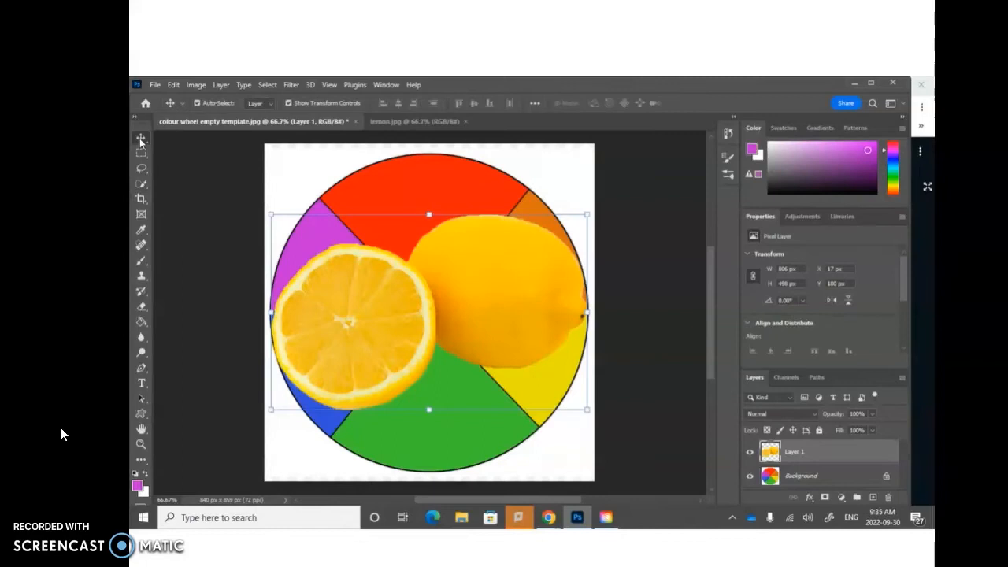
mouse_move(419, 299)
mouse_down()
mouse_move(433, 334)
mouse_move(390, 323)
mouse_move(412, 297)
mouse_up()
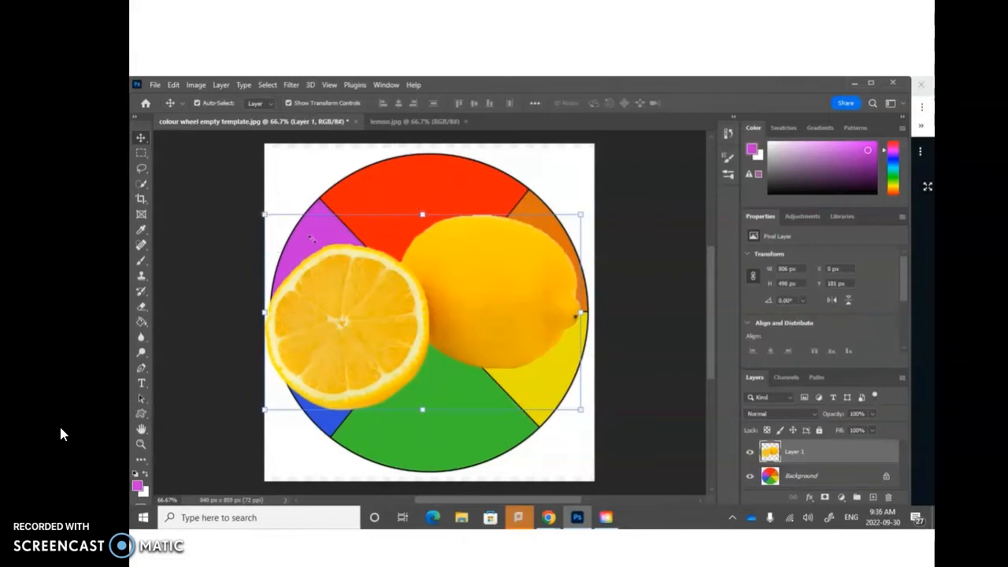
key(ctrl+t)
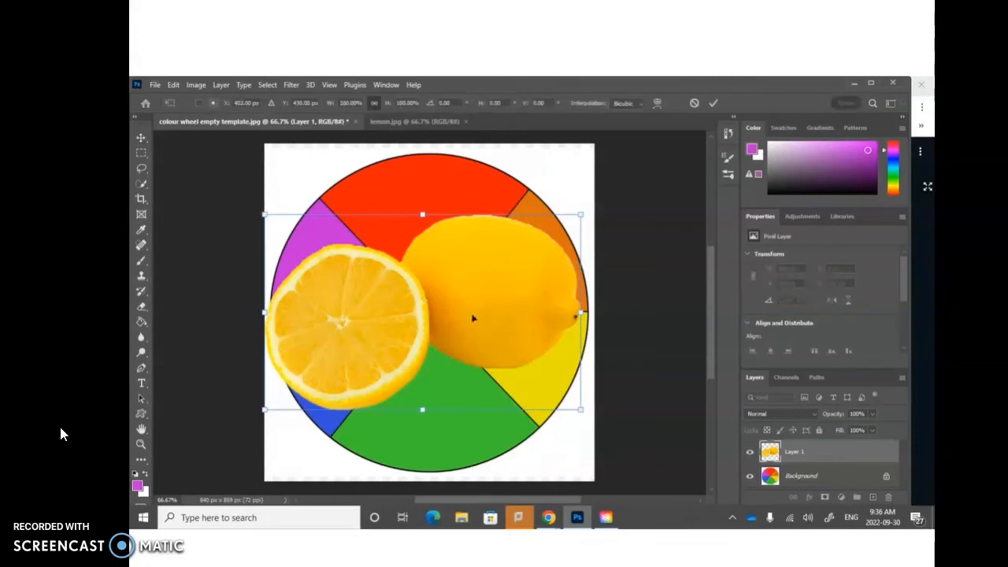
drag(578, 408, 371, 281)
drag(333, 236, 543, 340)
drag(578, 378, 554, 361)
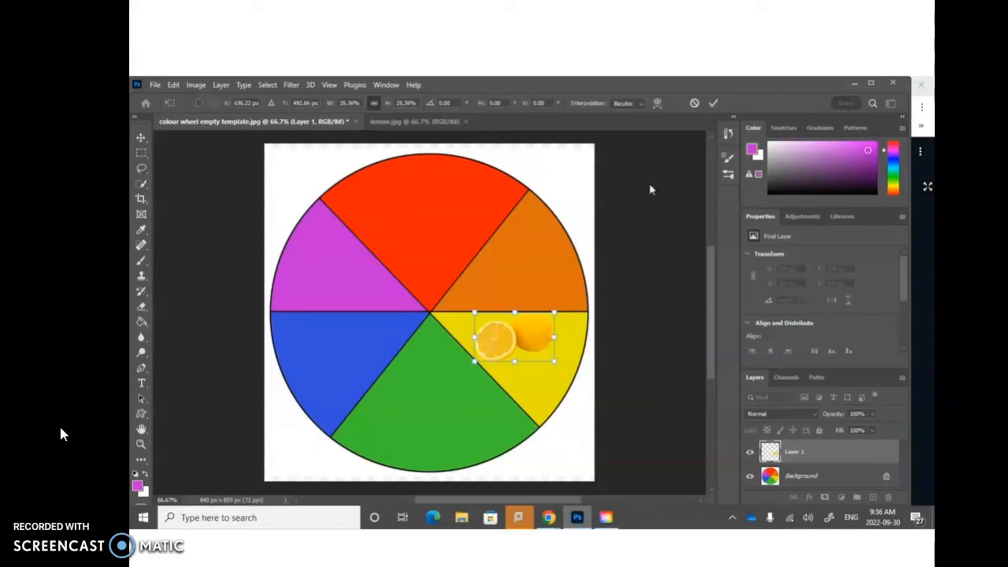
click(713, 103)
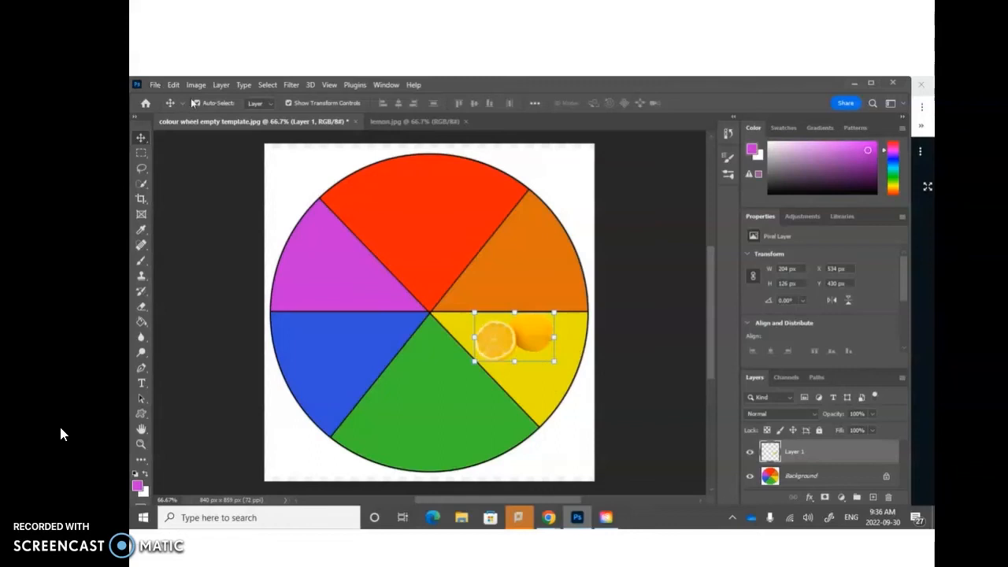
- Open the fire hydrant.jpg image
click(160, 87)
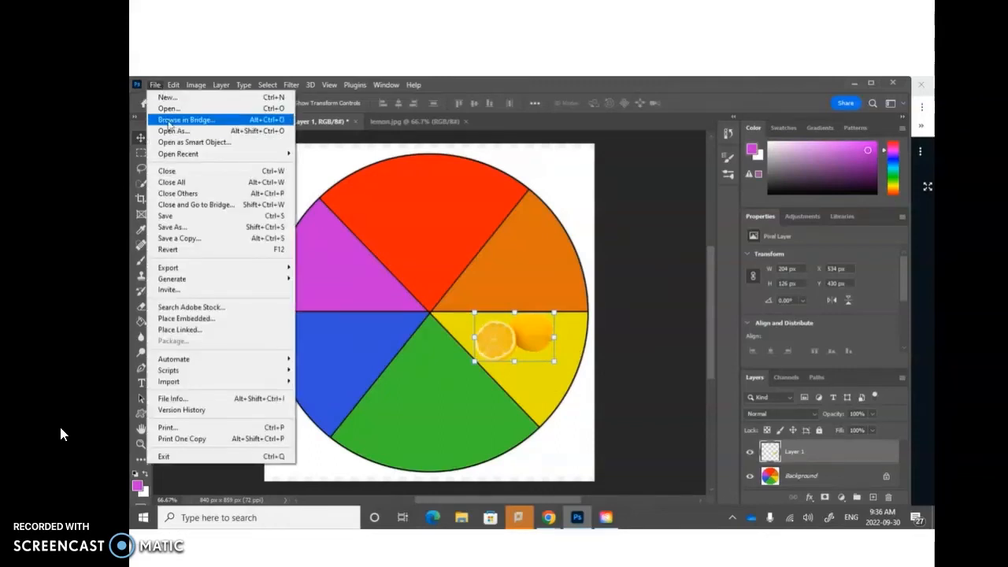
click(162, 111)
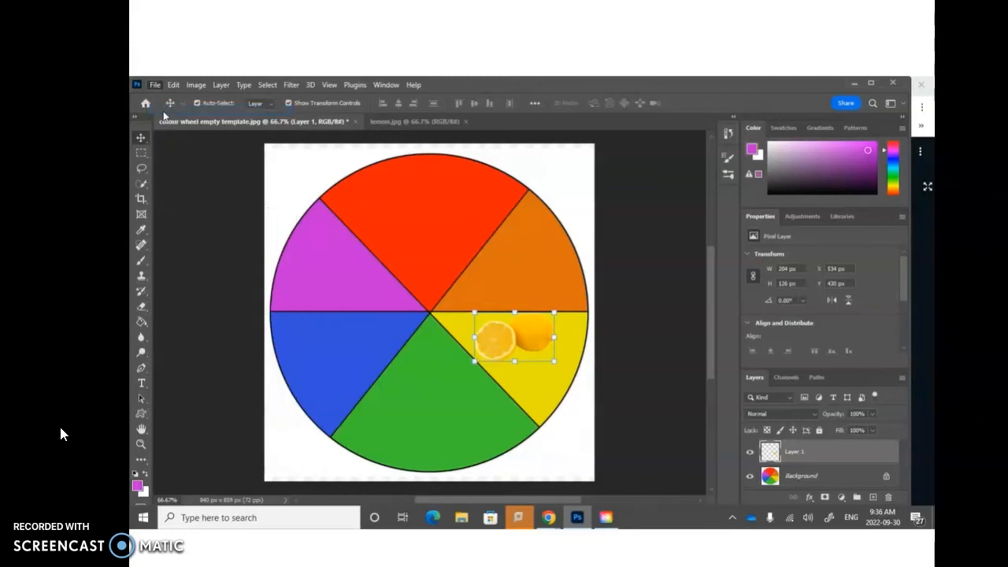
click(283, 269)
click(439, 360)
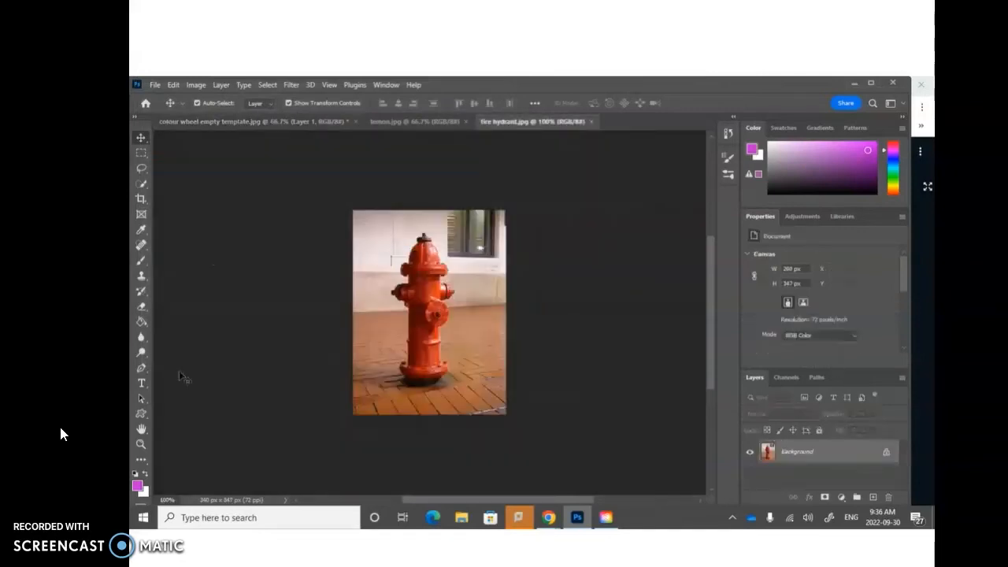
- Select the hydrant's cap, upper barrel and side nozzles with the Quick Selection tool at 300% zoom
key(z)
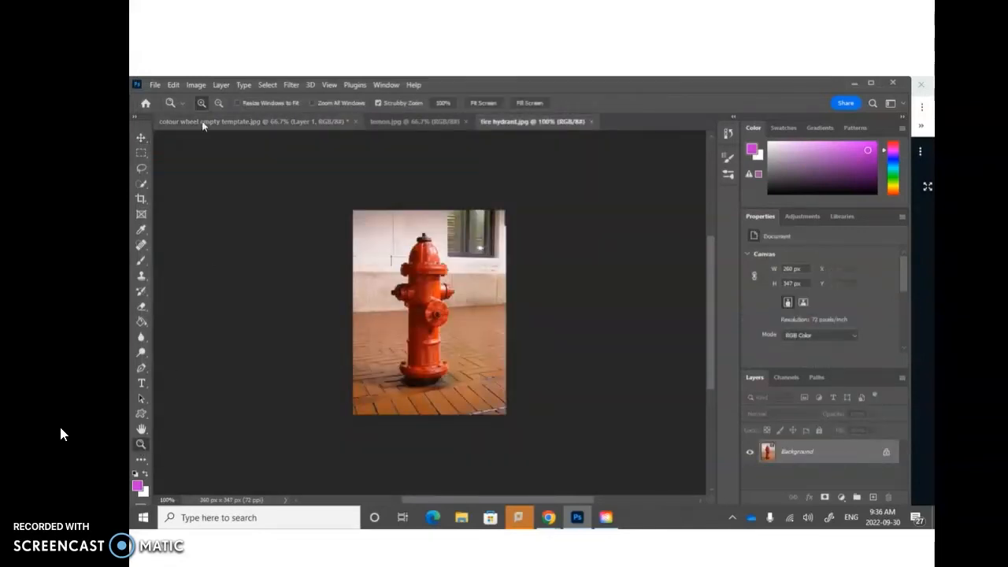
double_click(390, 266)
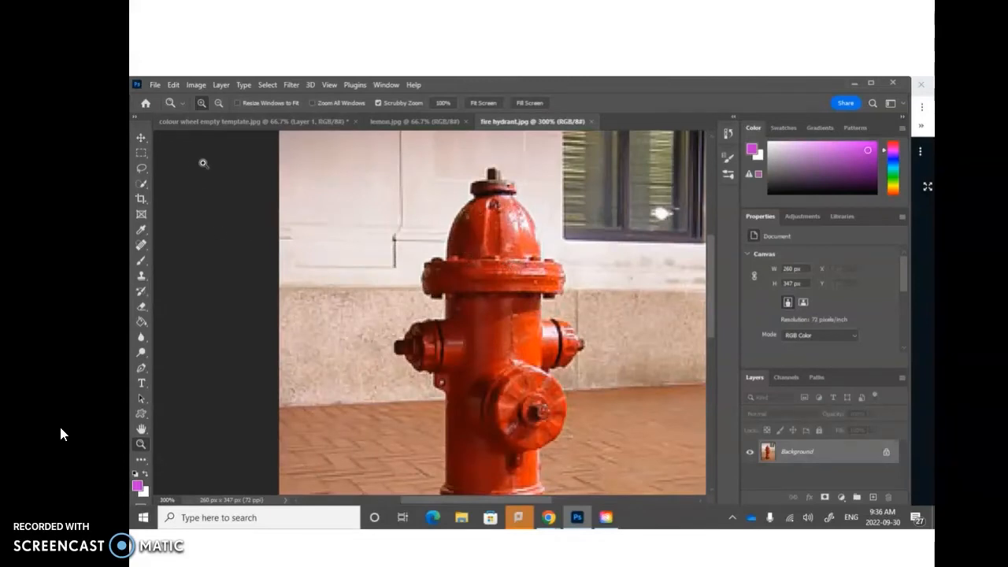
click(142, 183)
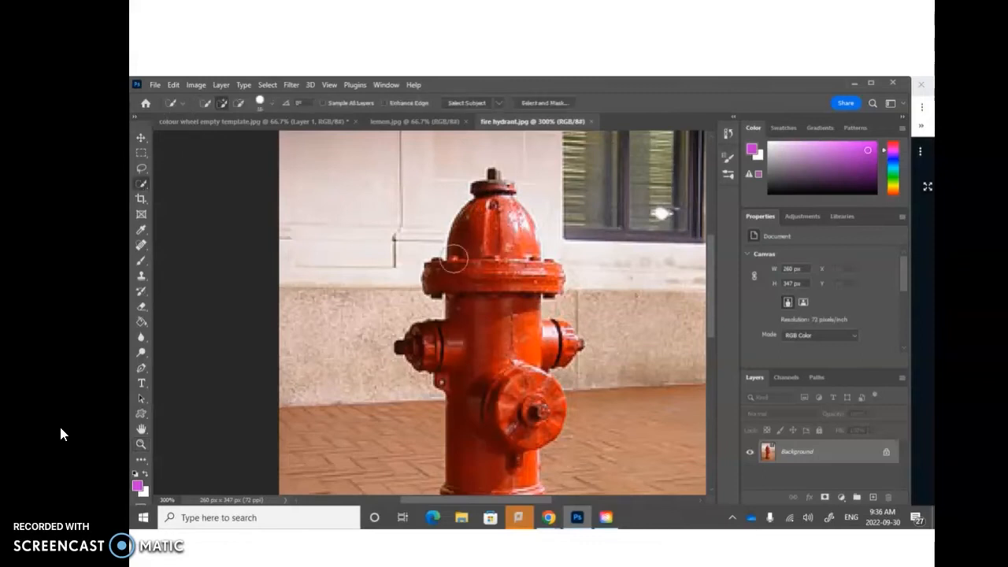
drag(490, 277, 494, 250)
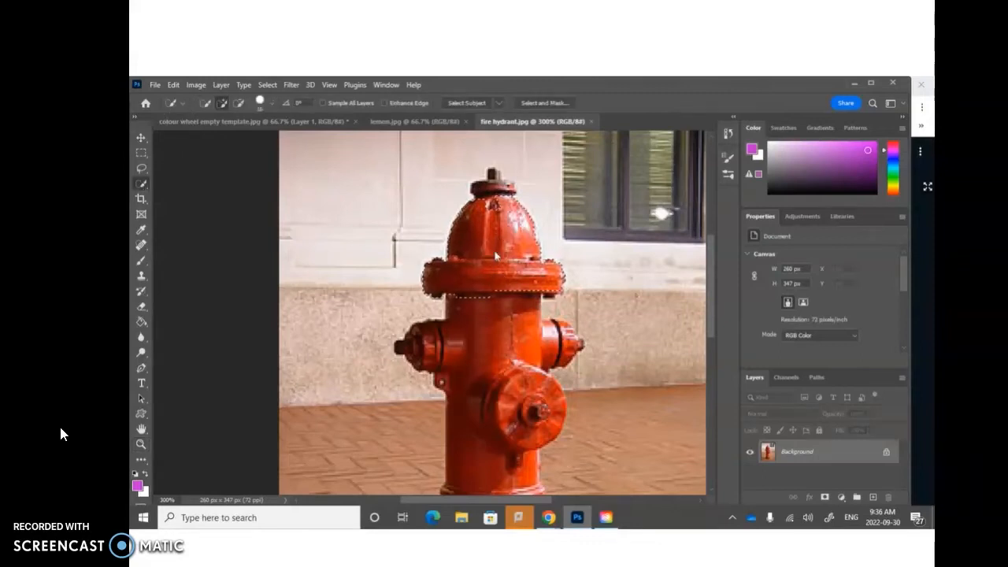
click(501, 336)
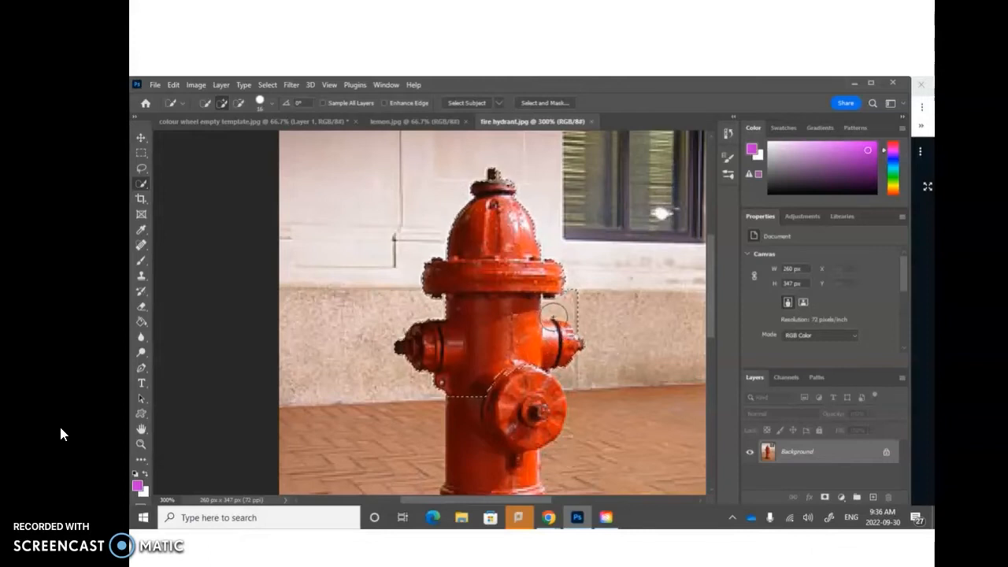
click(244, 107)
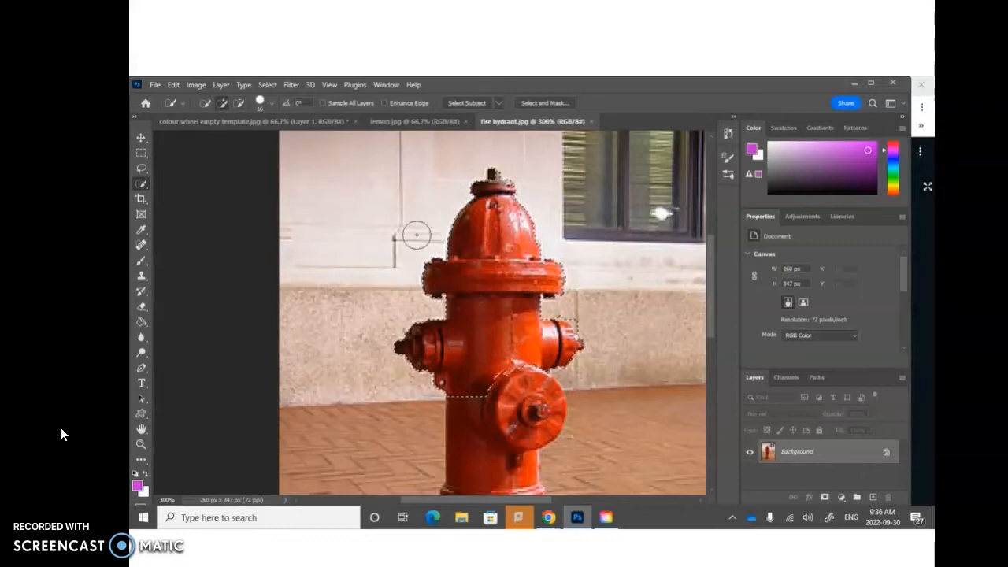
- Extend the quick selection over the hydrant's front nozzle, lower barrel and base flange
scroll(414, 228, down, 1)
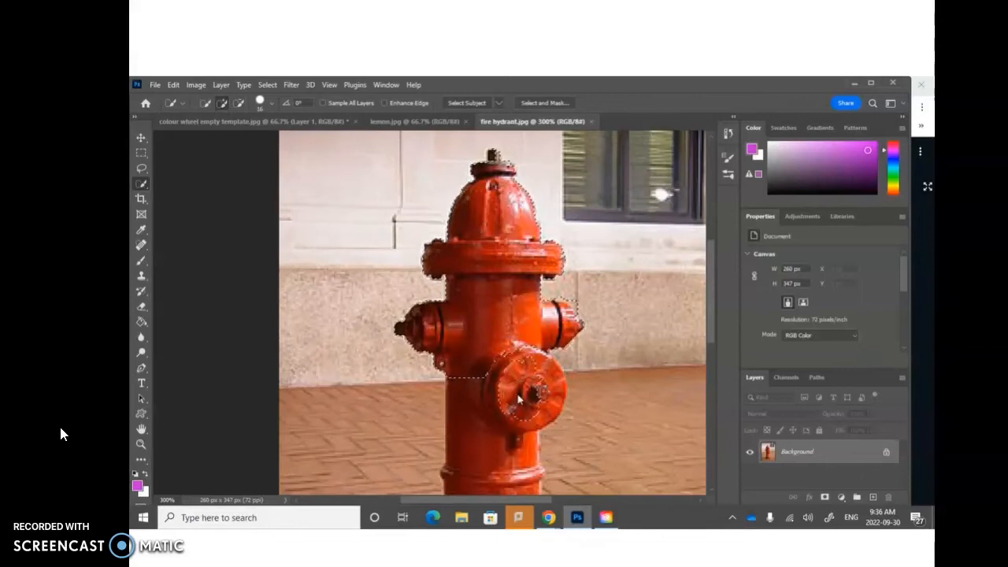
scroll(517, 399, down, 3)
scroll(510, 445, down, 2)
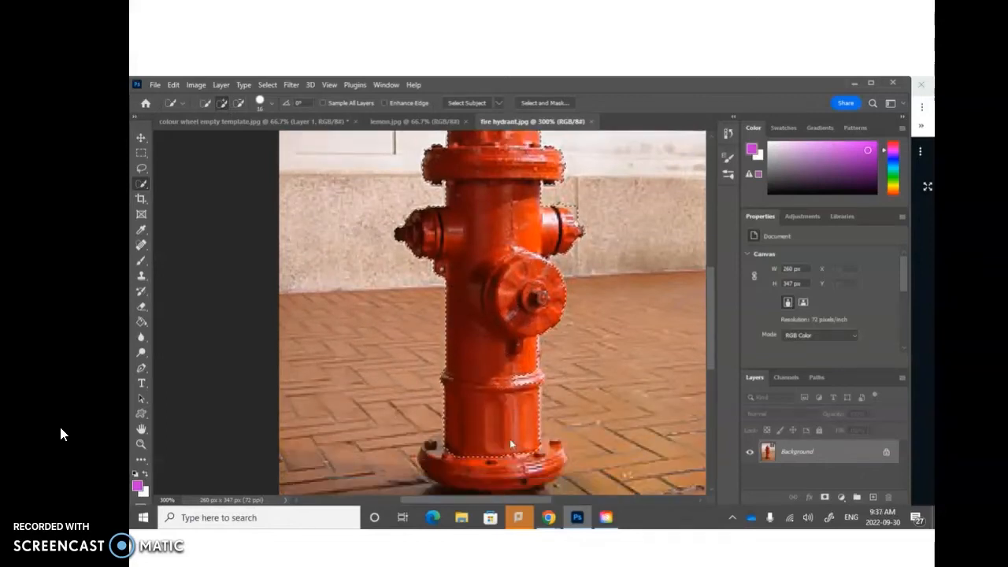
scroll(510, 445, down, 1)
mouse_move(495, 448)
mouse_down()
mouse_move(447, 439)
mouse_move(446, 428)
mouse_move(520, 453)
mouse_up()
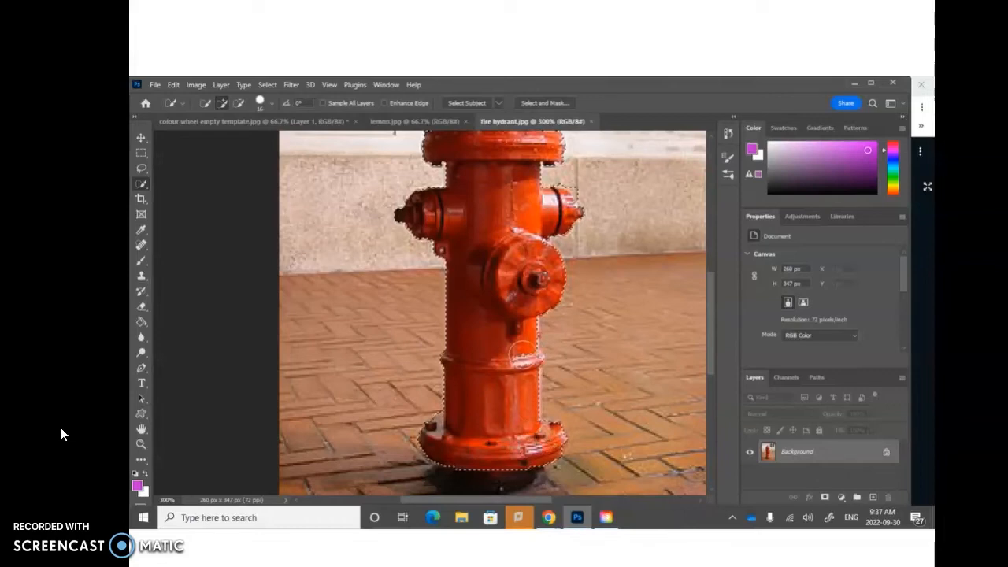
scroll(510, 284, up, 2)
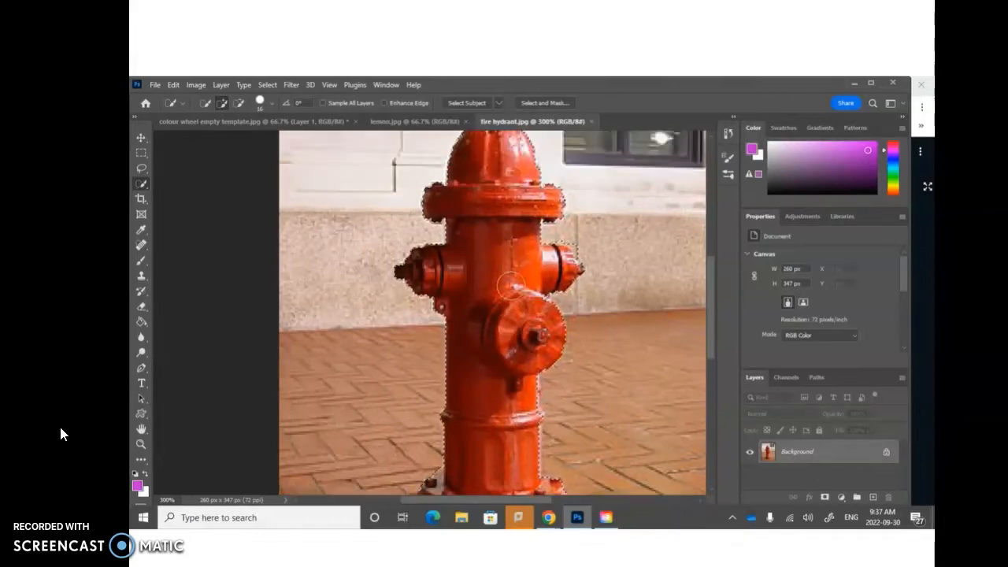
scroll(510, 284, up, 3)
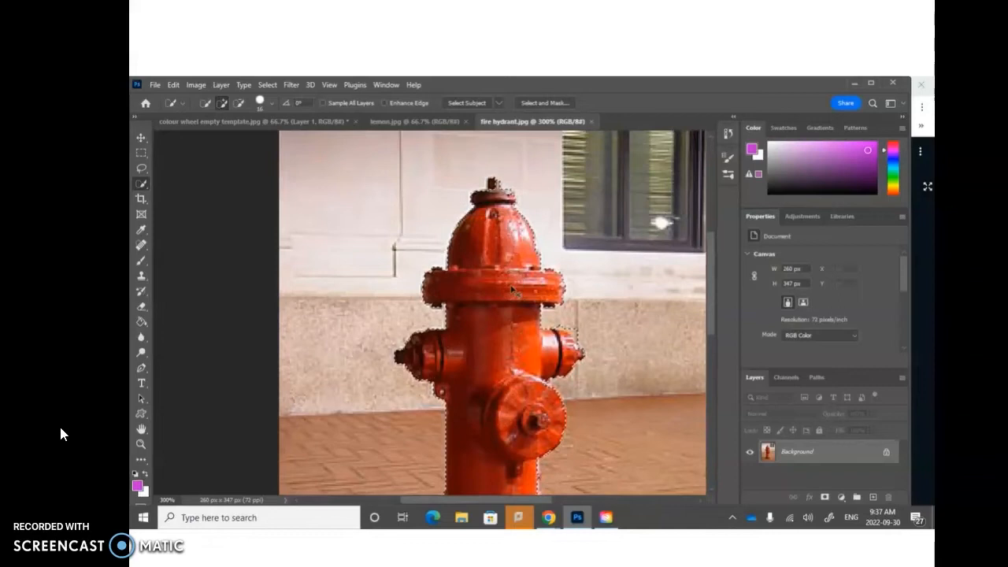
- Paste the copied hydrant into the colour wheel template and move it into the red section
click(323, 122)
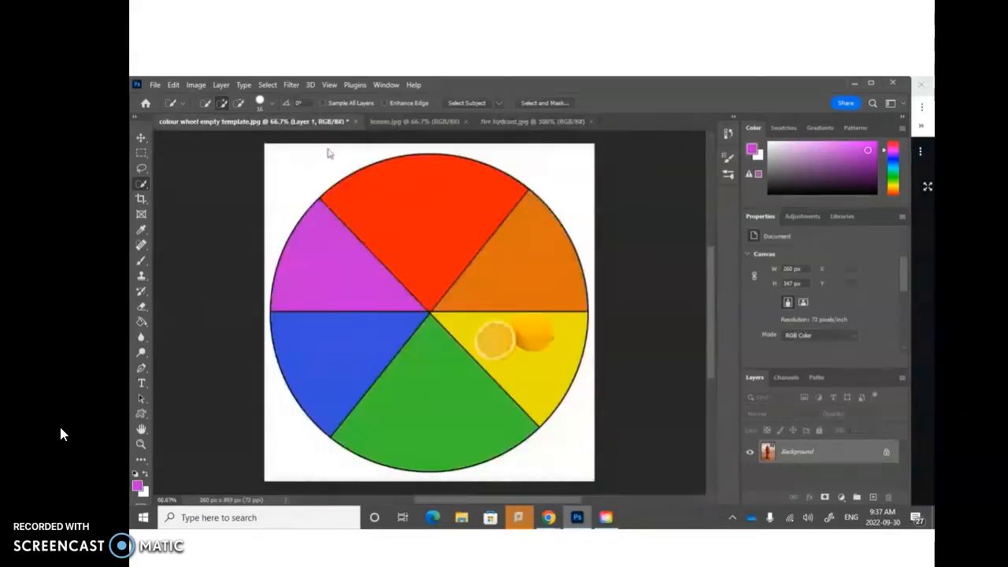
key(ctrl+v)
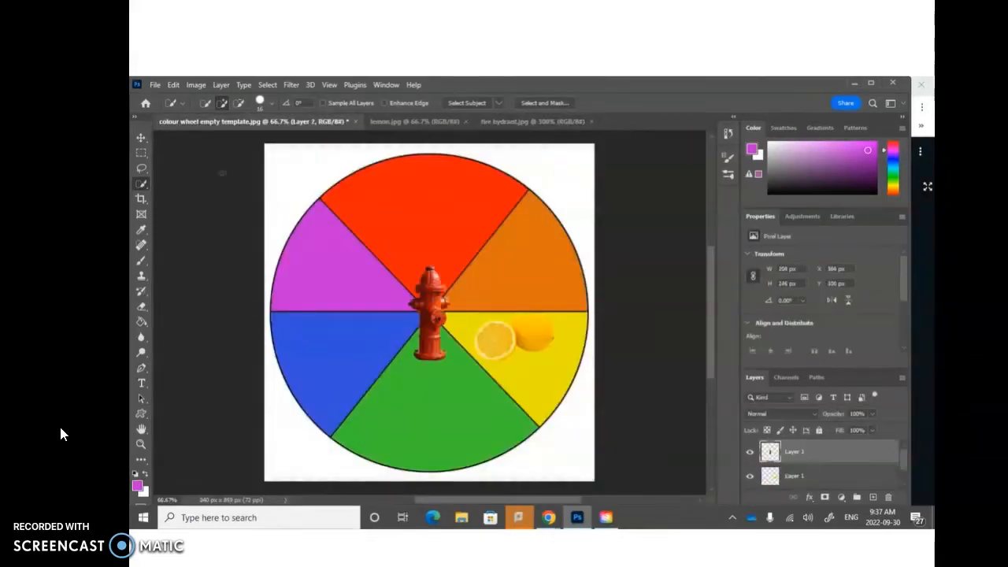
click(140, 140)
drag(430, 318, 402, 221)
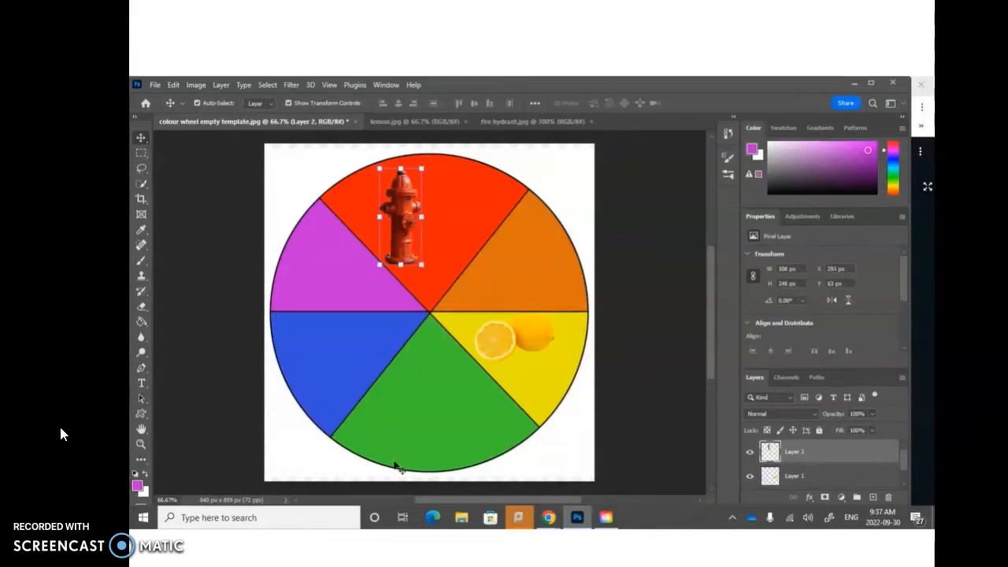
mouse_move(549, 516)
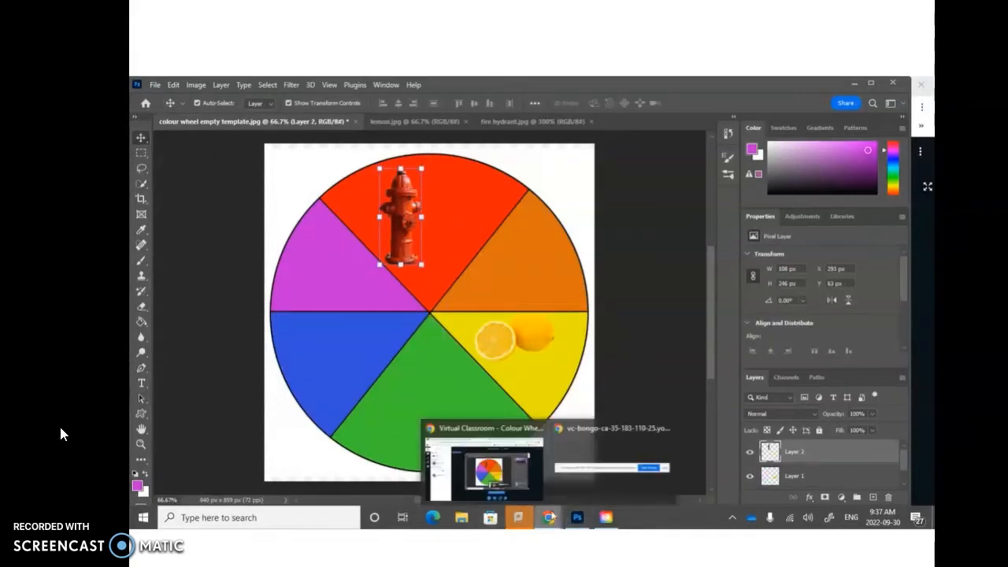
mouse_move(508, 471)
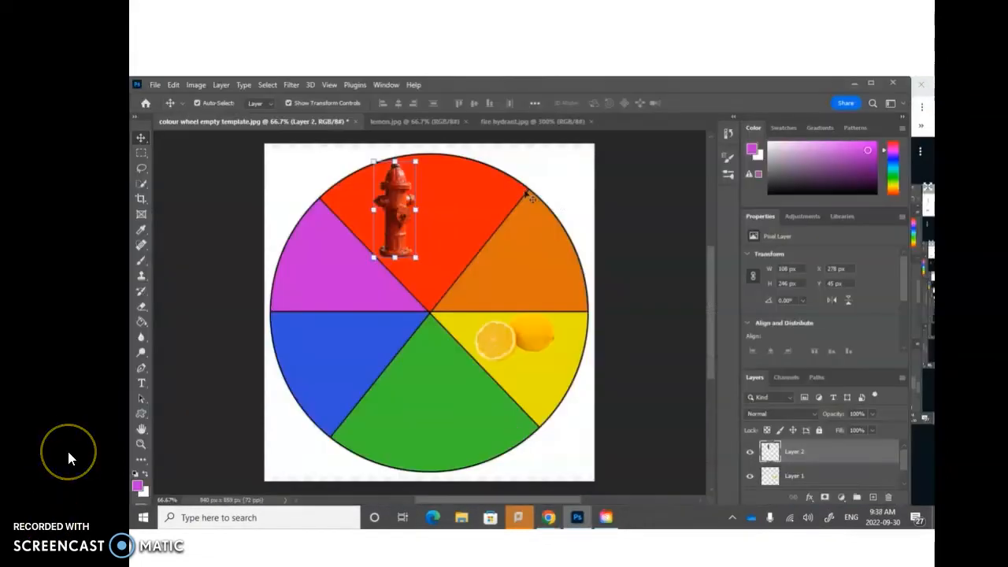
- Activate the Paint Bucket tool and open the blue objects.jpg image
click(142, 321)
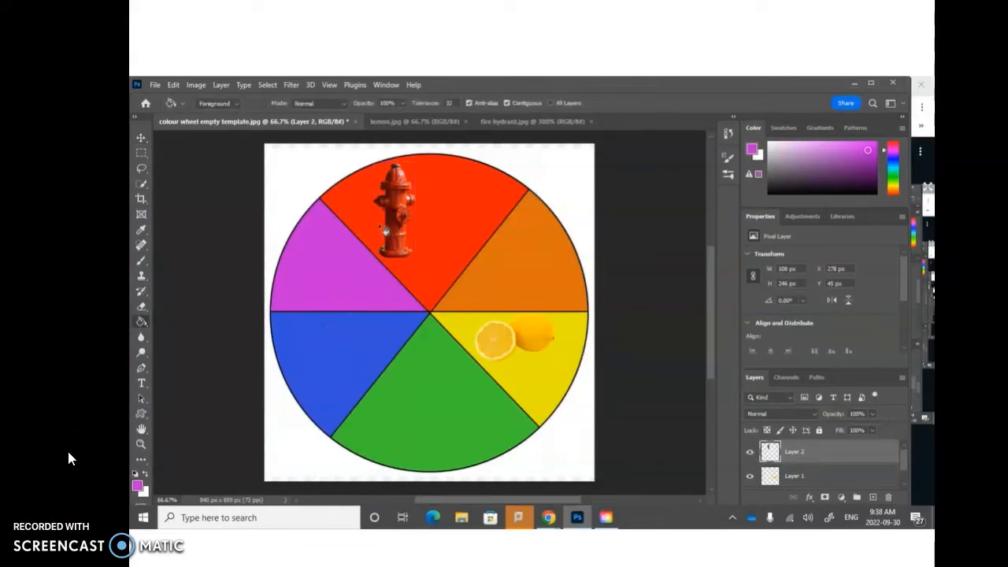
click(156, 85)
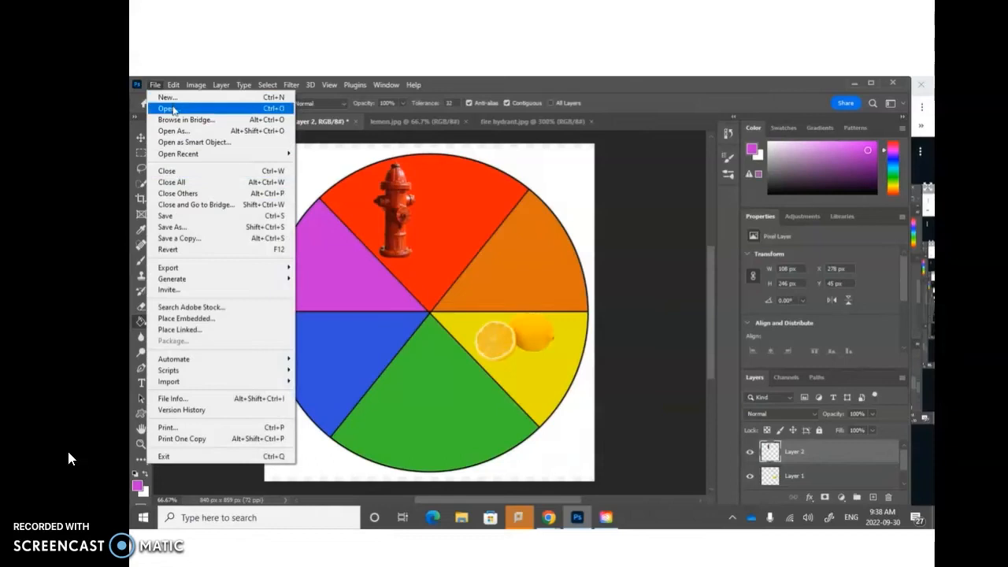
click(172, 109)
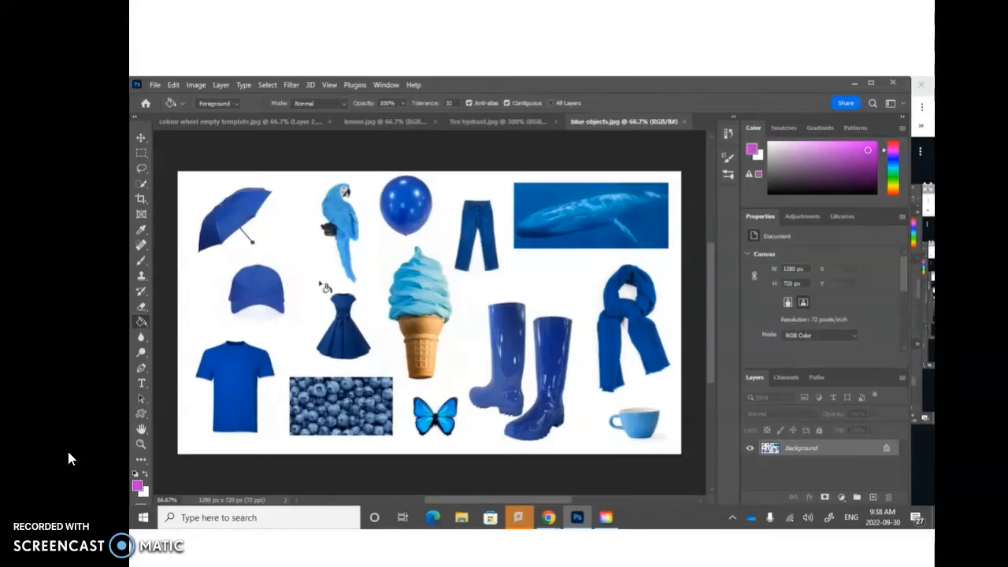
- Try to select the blue umbrella with the Magic Wand tool
click(144, 184)
right_click(144, 184)
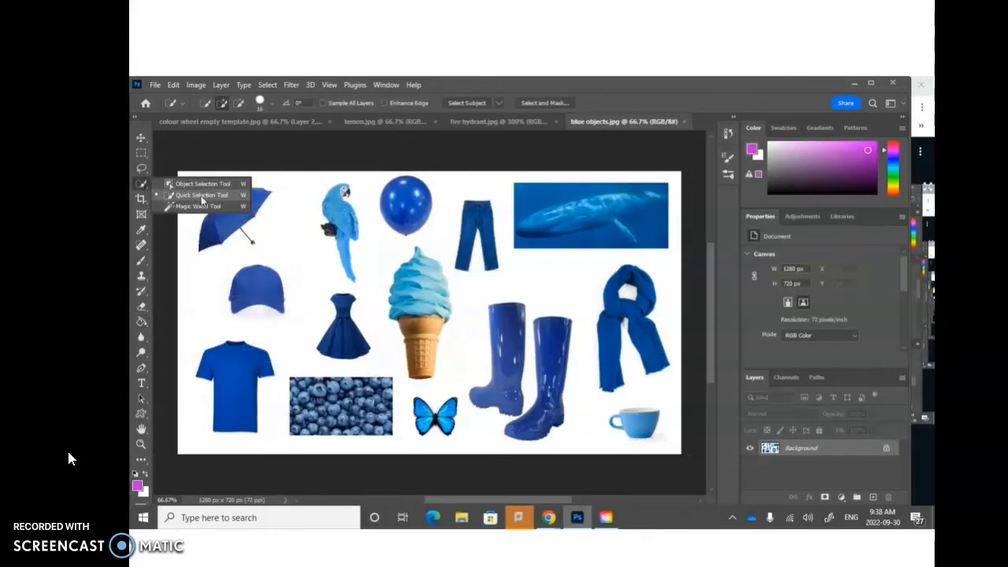
click(198, 205)
click(231, 224)
click(210, 237)
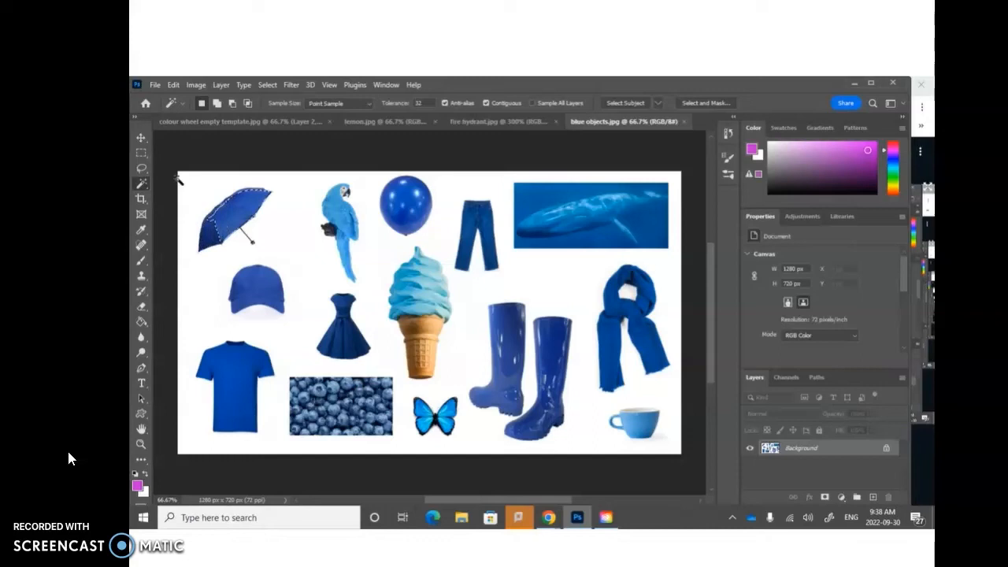
- Select the umbrella and rain boots with the Quick Selection tool and paste them into the colour wheel template
right_click(142, 183)
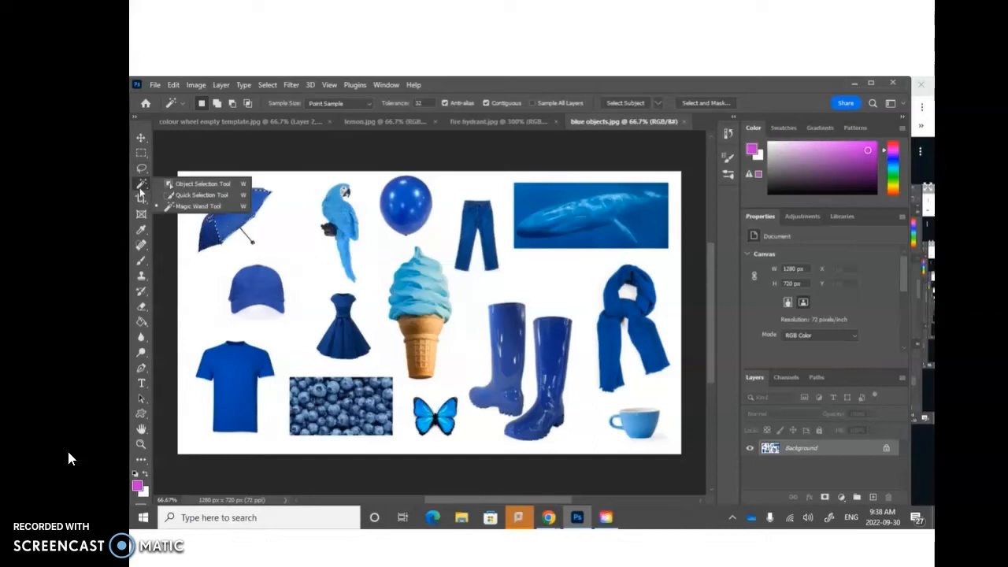
click(185, 195)
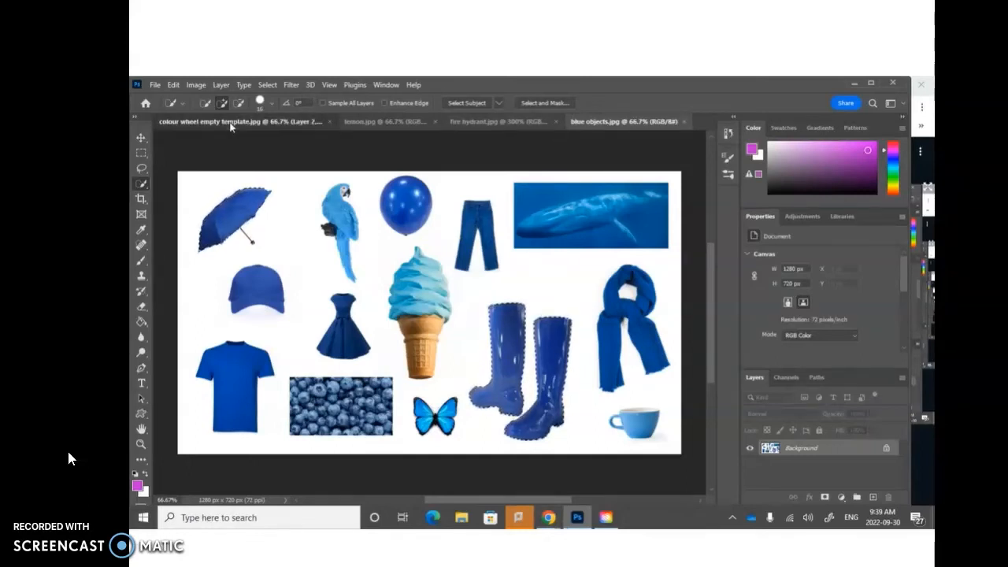
click(231, 123)
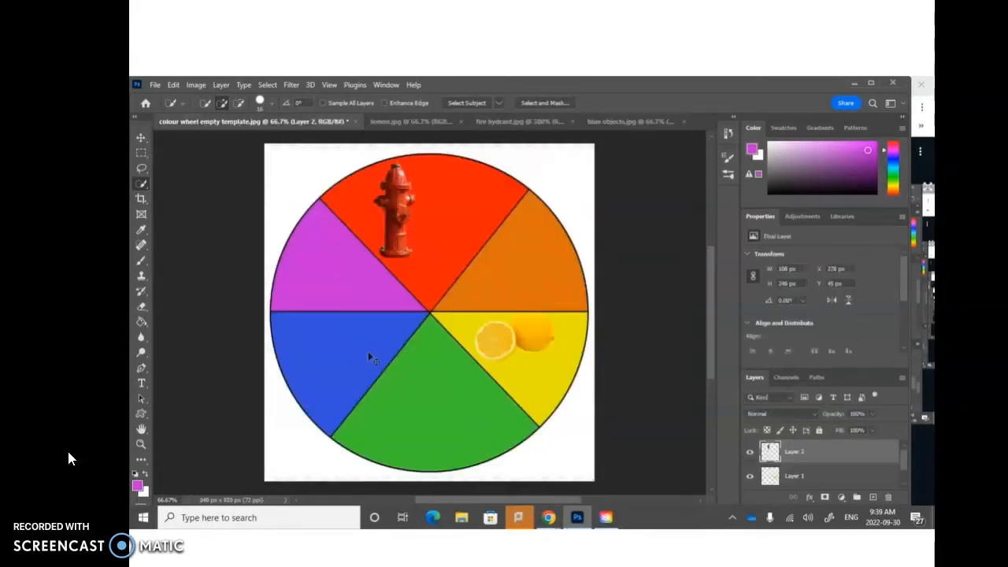
key(ctrl+v)
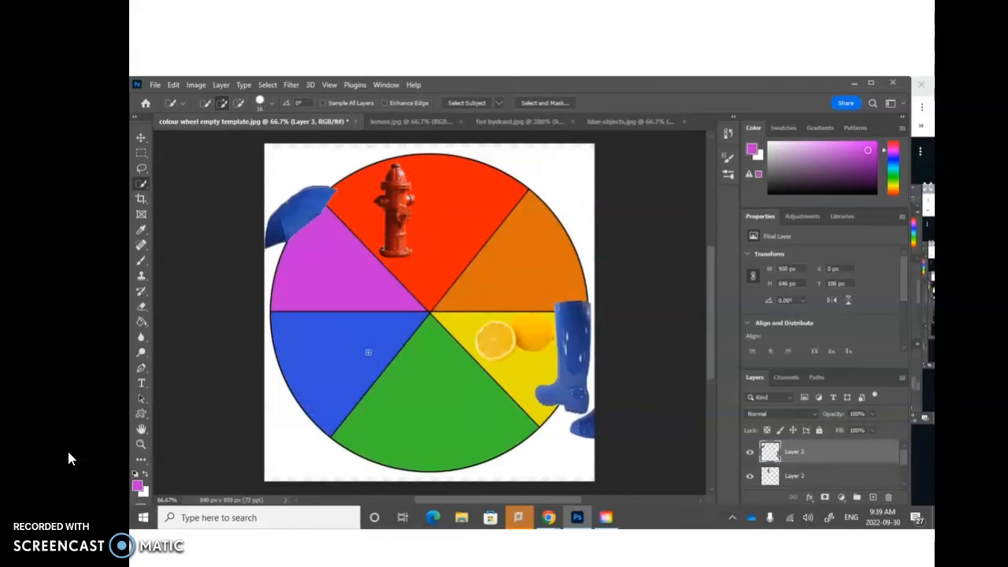
- Shift the pasted umbrella and boots slightly with the Move tool and delete their layer from the colour wheel
click(142, 138)
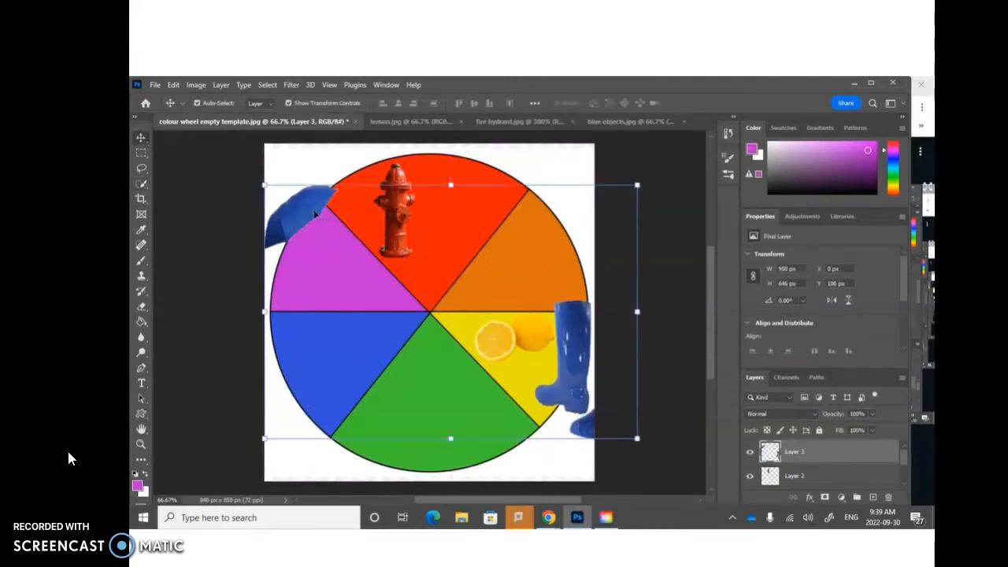
mouse_move(319, 205)
mouse_down()
mouse_move(347, 255)
mouse_move(471, 341)
mouse_move(292, 209)
mouse_move(228, 214)
mouse_move(303, 216)
mouse_move(292, 189)
mouse_move(259, 185)
mouse_move(333, 213)
mouse_move(265, 180)
mouse_move(318, 222)
mouse_move(328, 200)
mouse_up()
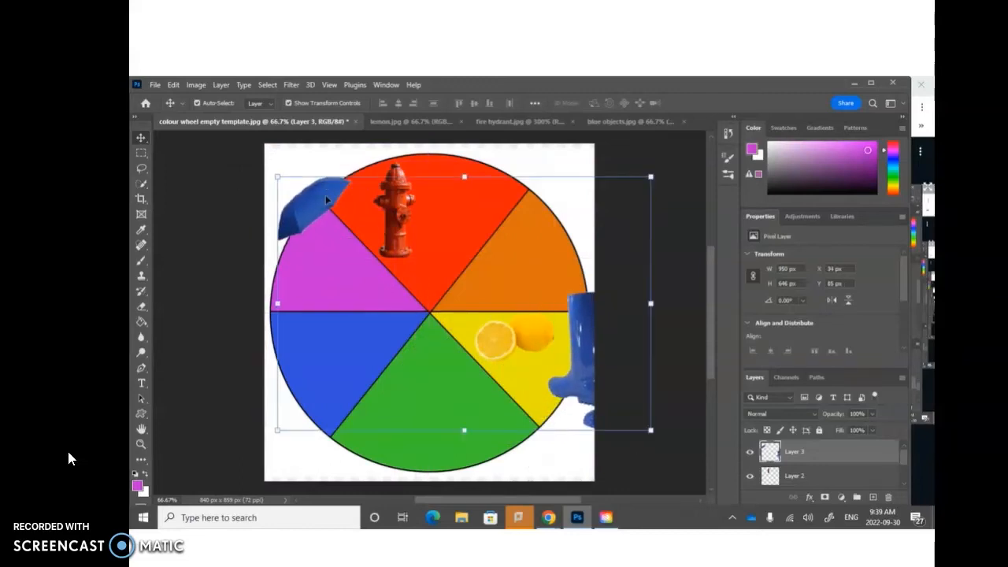
key(Delete)
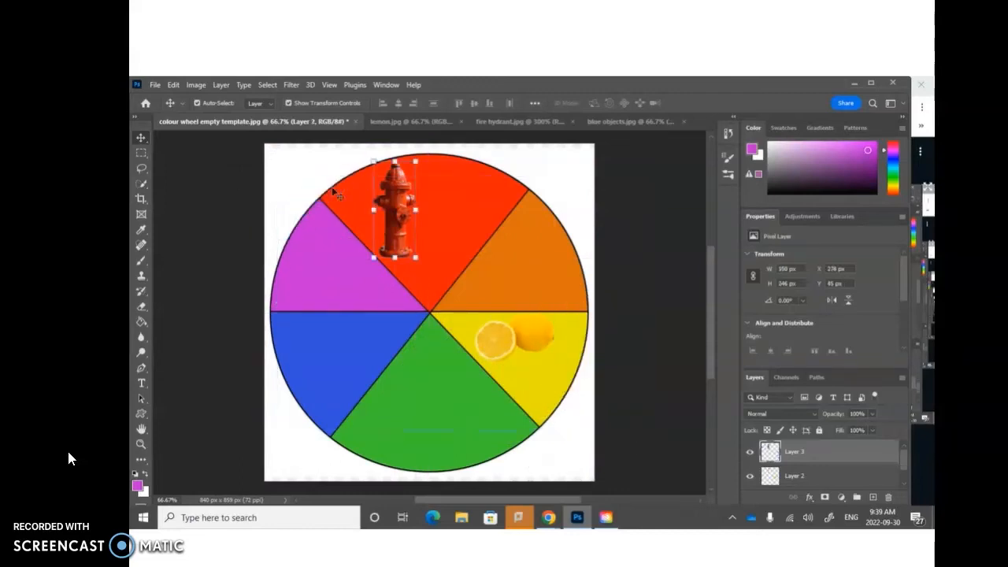
- Clear the selection in blue objects.jpg and select only the two rain boots with the Quick Selection tool
click(624, 122)
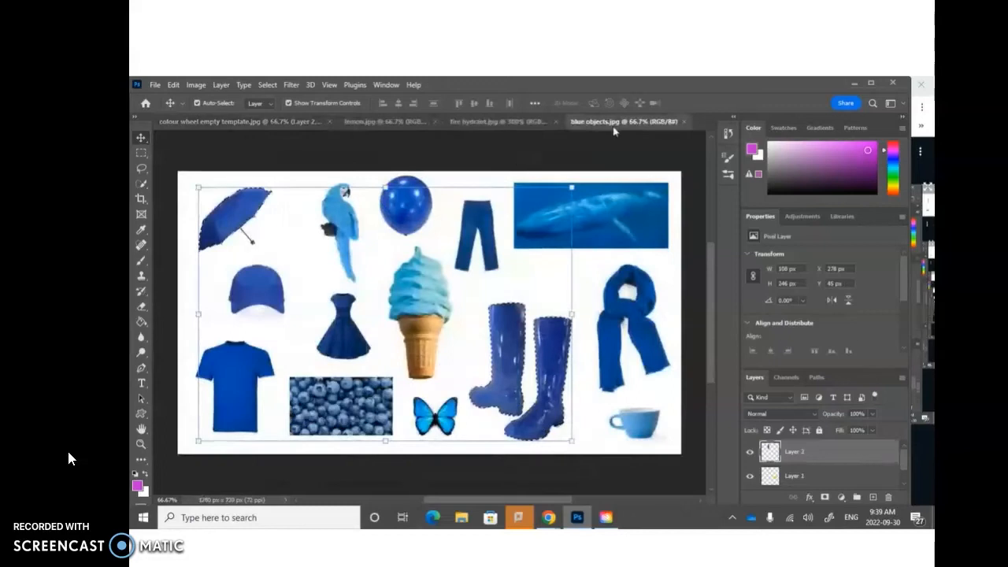
click(268, 84)
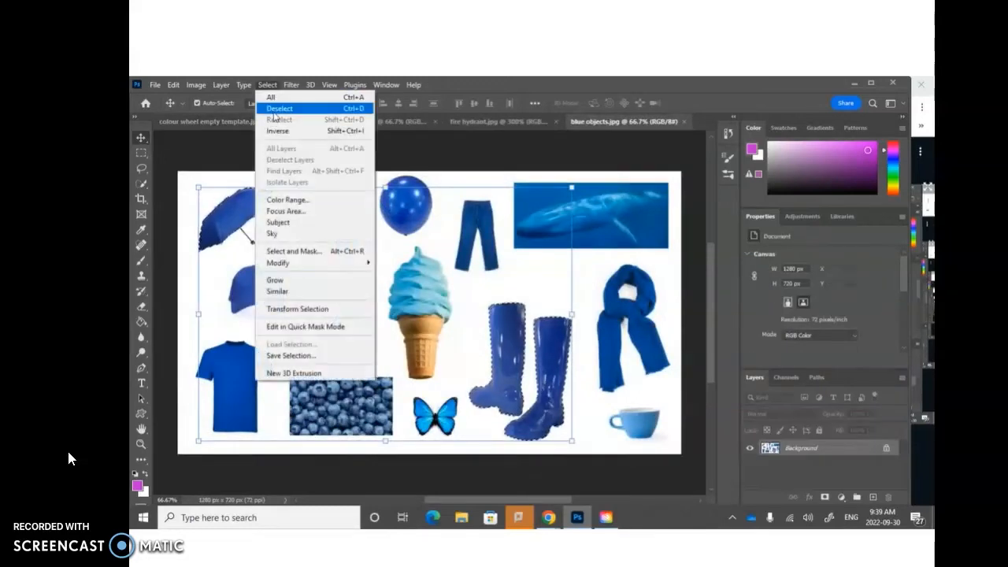
click(276, 109)
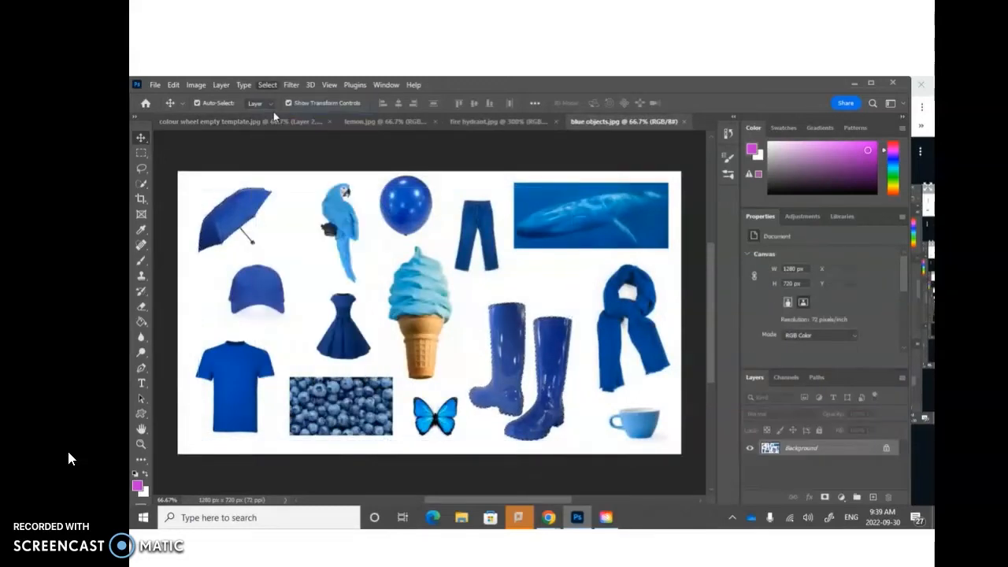
click(144, 182)
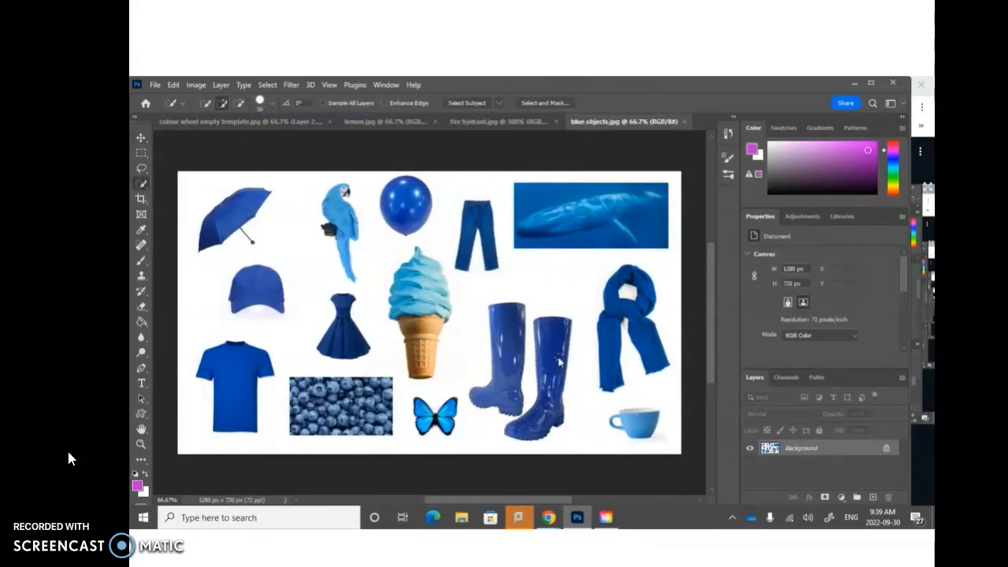
click(510, 362)
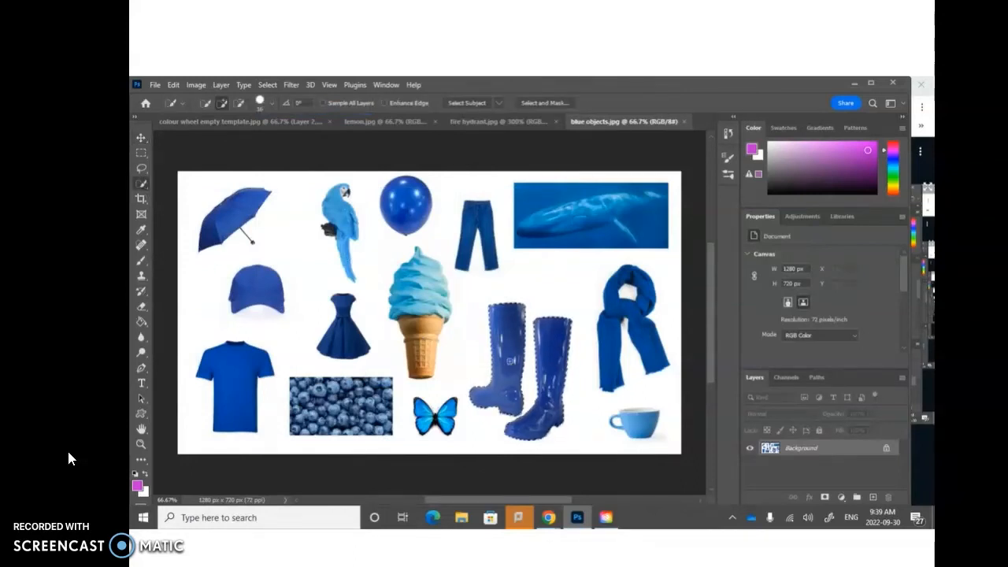
- Paste the copied boots into the colour wheel template and move them over the blue section
drag(275, 123, 400, 295)
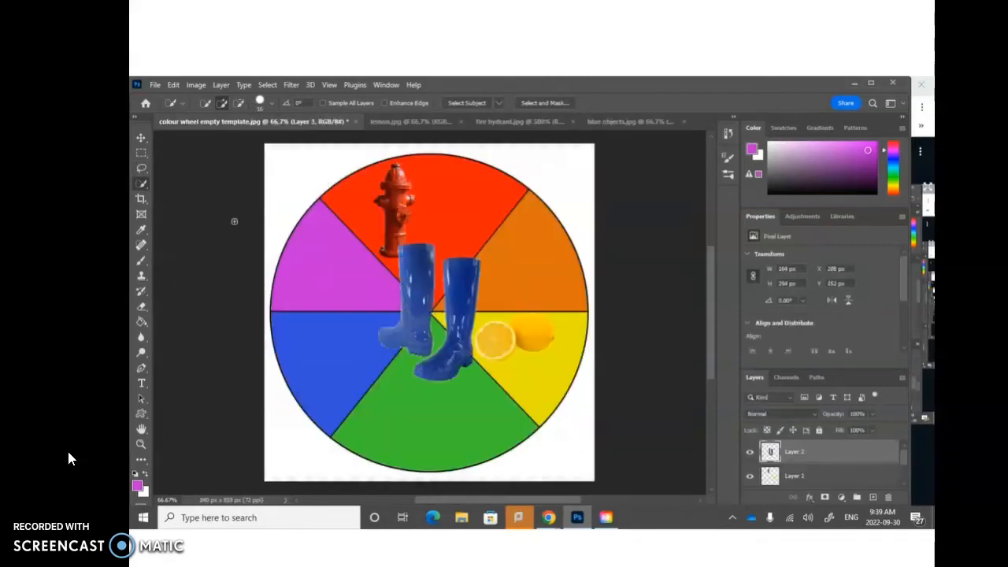
click(143, 139)
drag(411, 290, 295, 335)
- Scale the boots down to about 55% and position them inside the blue section
key(ctrl+t)
drag(393, 273, 336, 355)
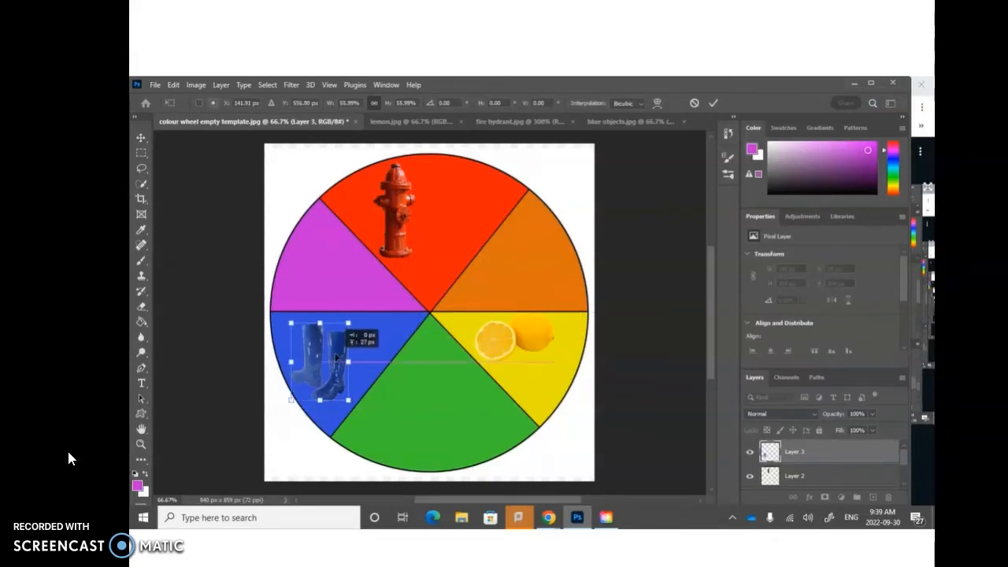
- Select only the blue dress in blue objects.jpg with the Quick Selection tool and paste it into the colour wheel template
click(626, 121)
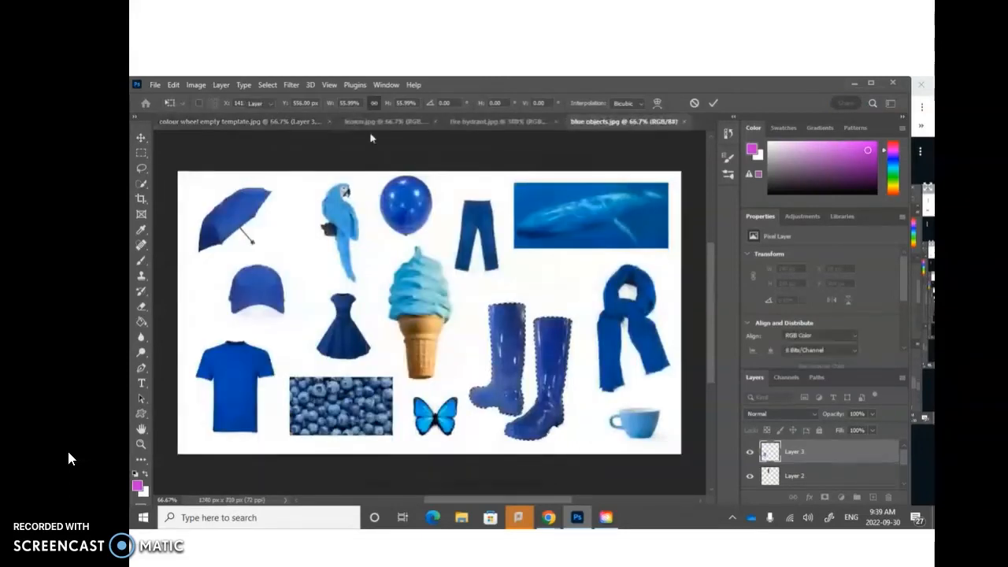
click(267, 84)
click(279, 108)
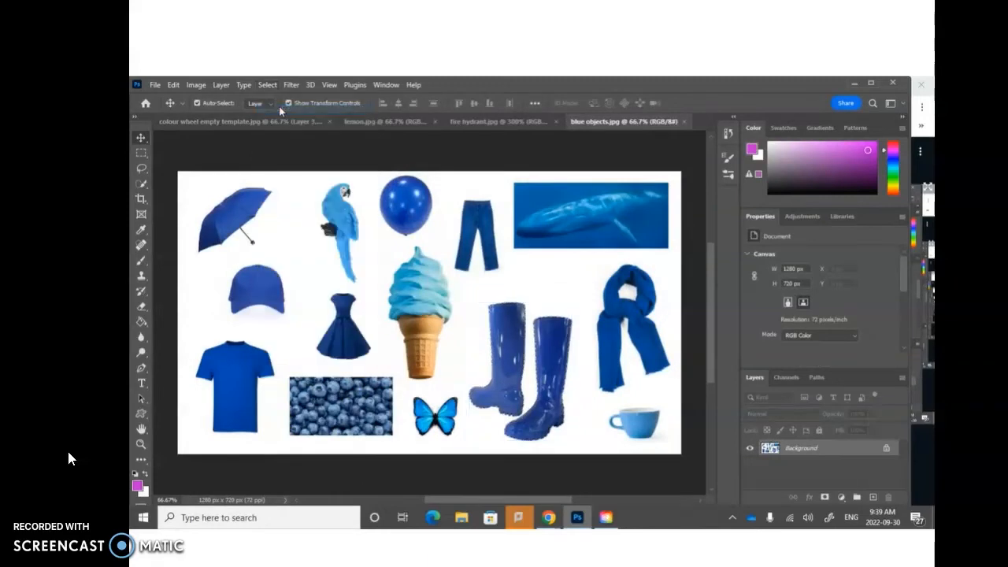
click(143, 183)
drag(340, 317, 339, 300)
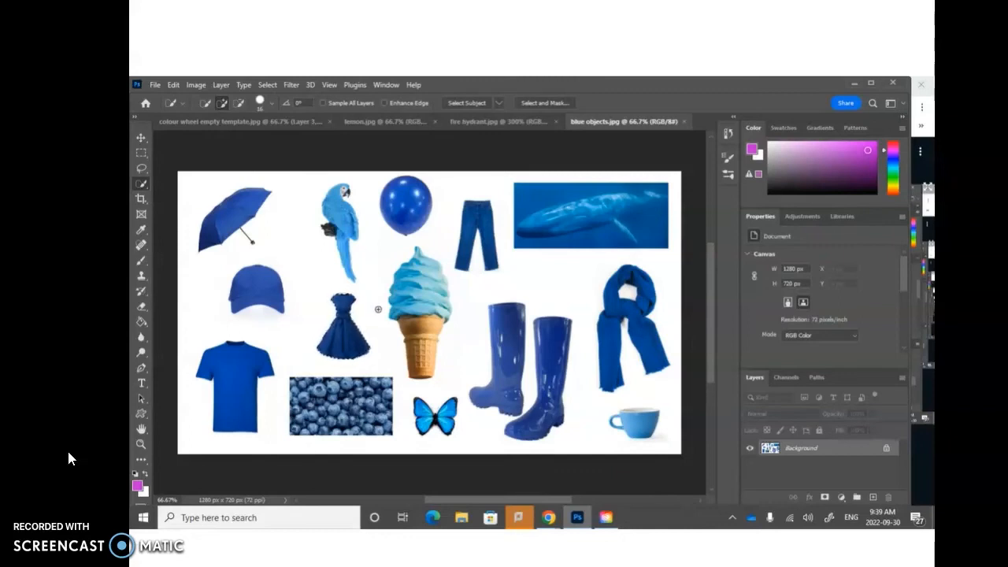
click(277, 122)
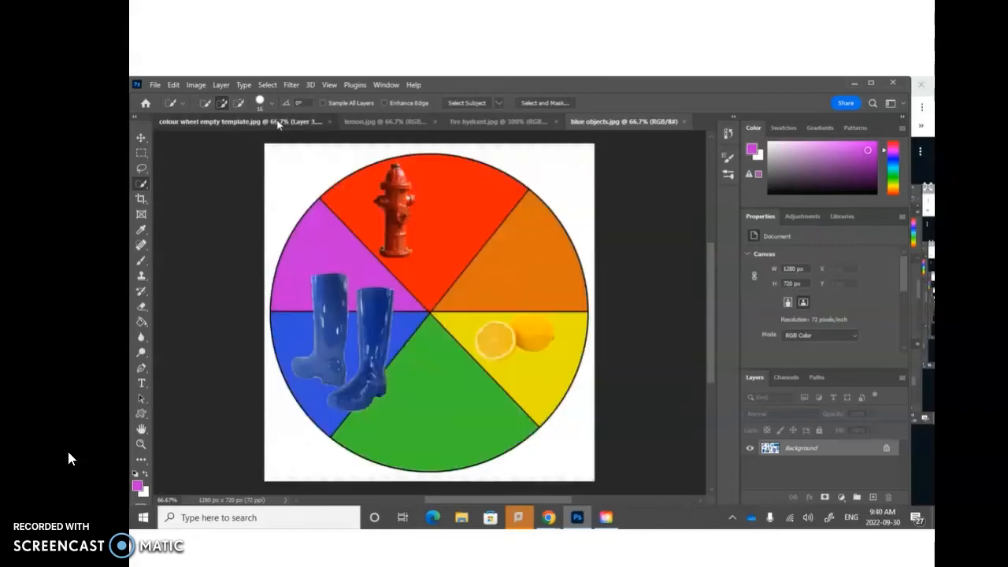
key(ctrl+v)
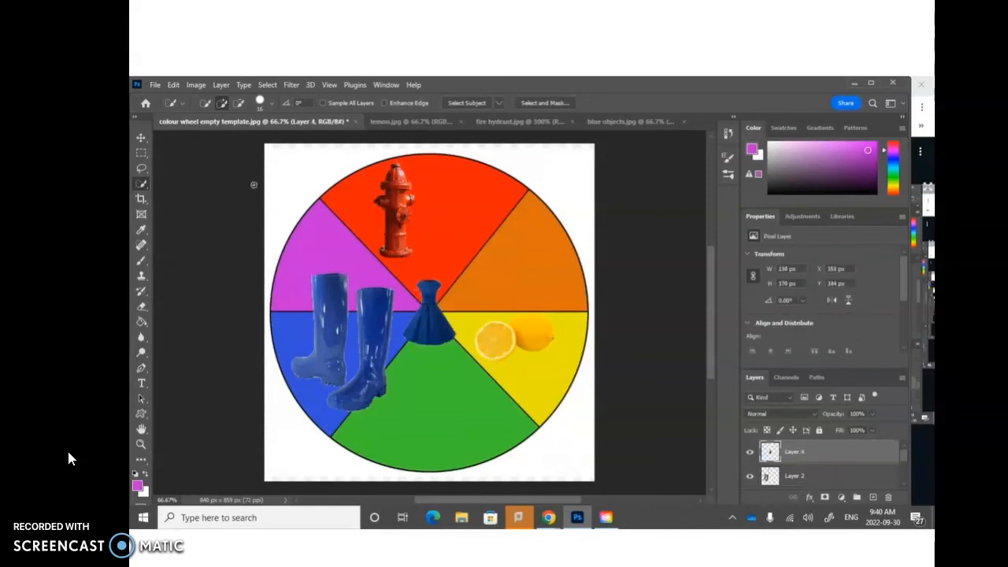
- Free-transform the boots layer to about 55% so the boots fit in the blue section, and apply the transform
click(141, 137)
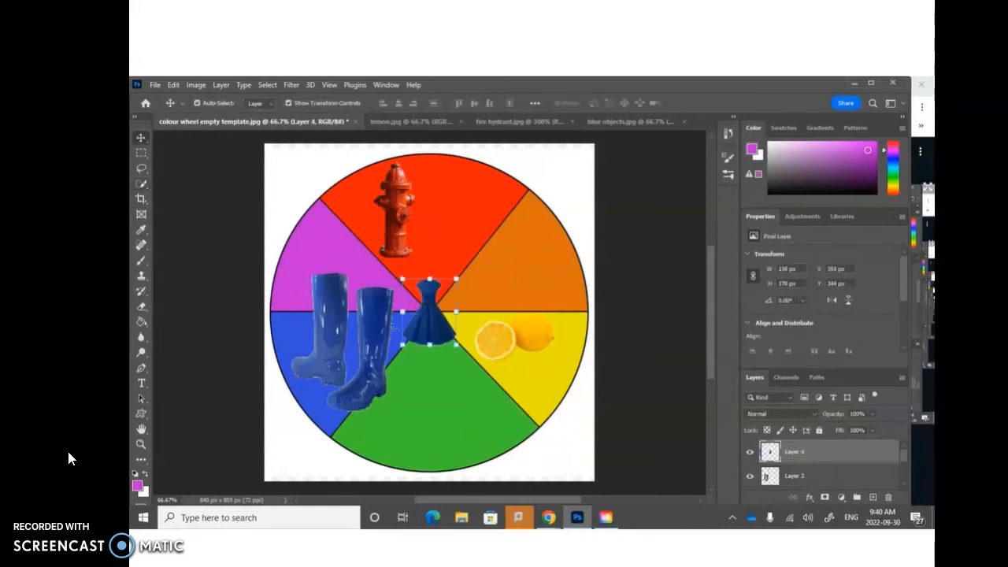
click(380, 334)
key(ctrl+t)
drag(393, 272, 348, 335)
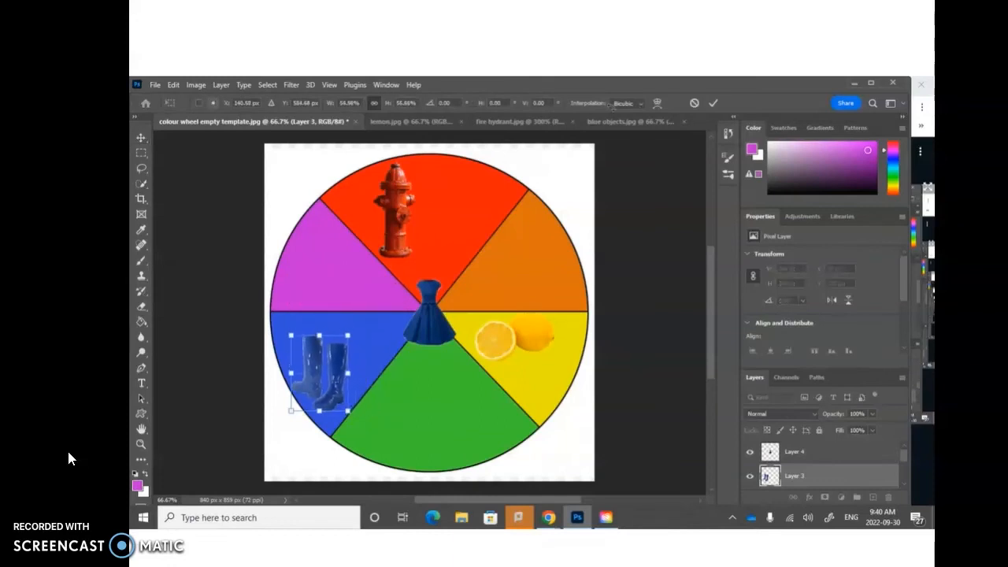
click(713, 106)
- Move the dress into the blue section beside the boots and scale it down to about 108 by 134 px
drag(429, 315, 359, 347)
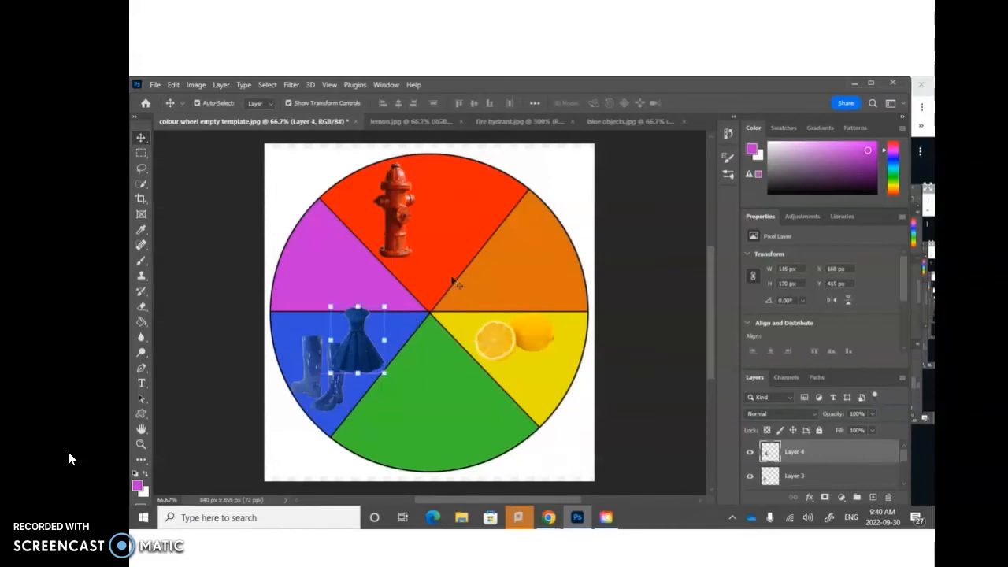
click(384, 306)
drag(384, 306, 373, 322)
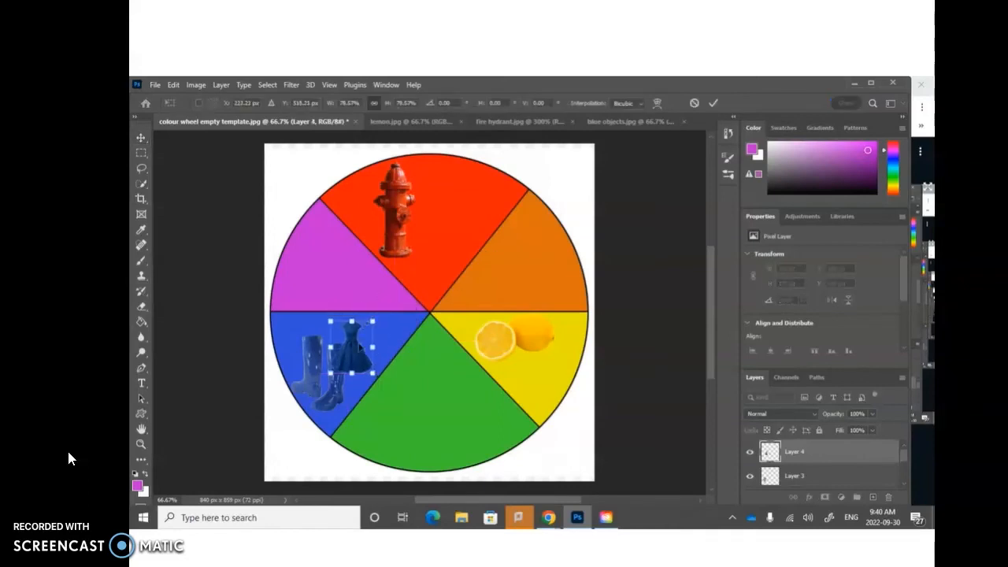
drag(353, 356, 365, 347)
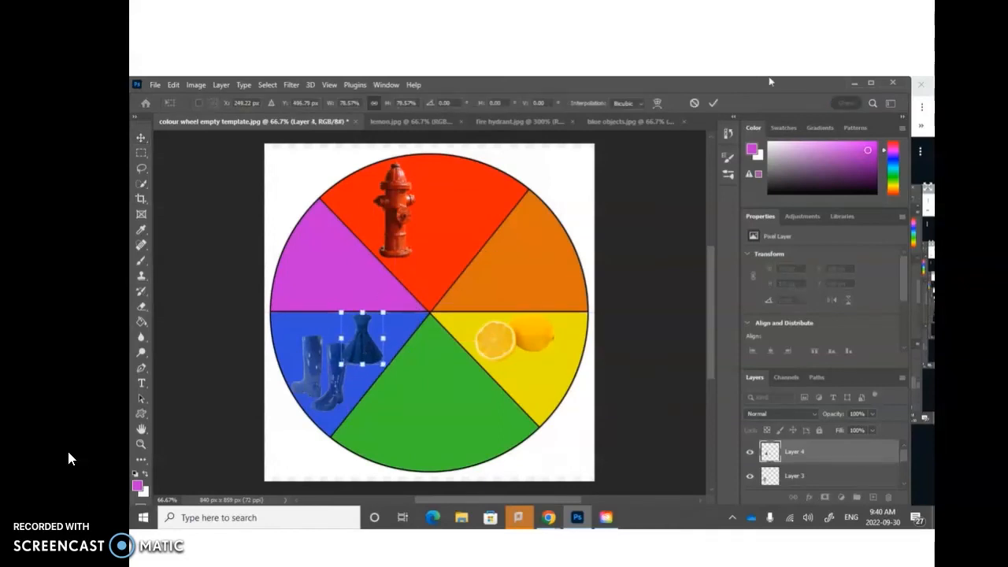
click(714, 103)
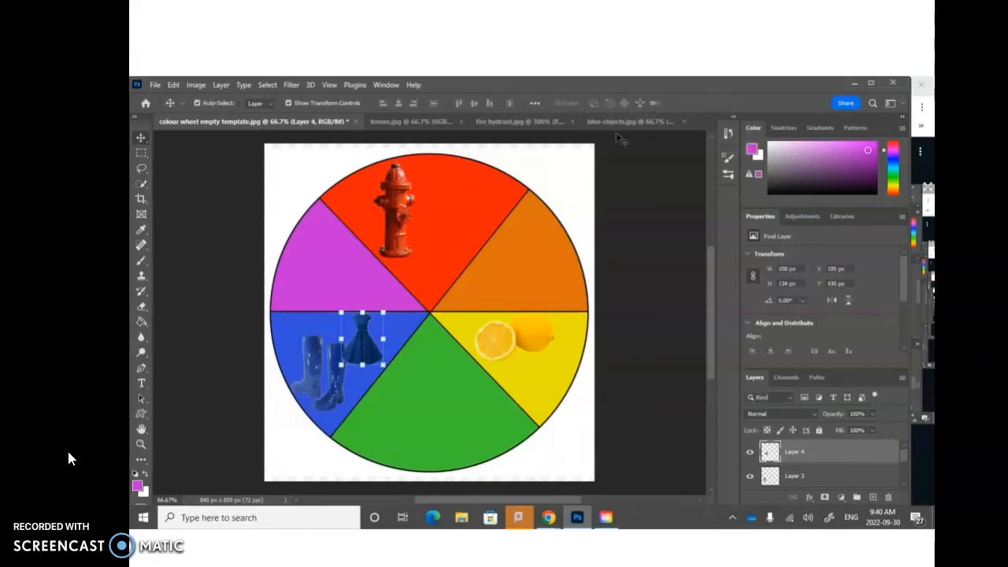
- Close the fire hydrant.jpg, blue objects.jpg and lemon.jpg images, leaving the colour wheel template open
click(540, 124)
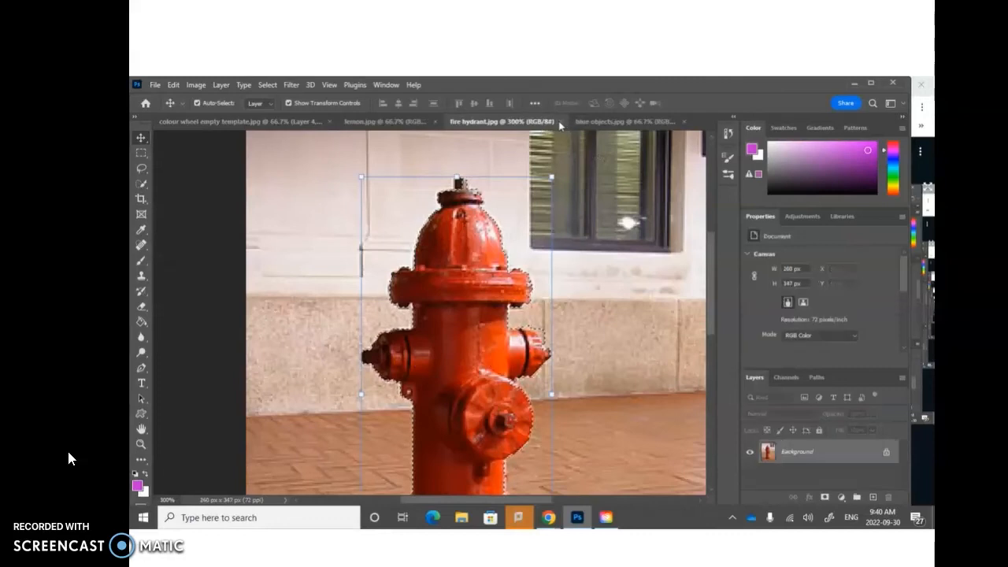
click(560, 122)
click(559, 123)
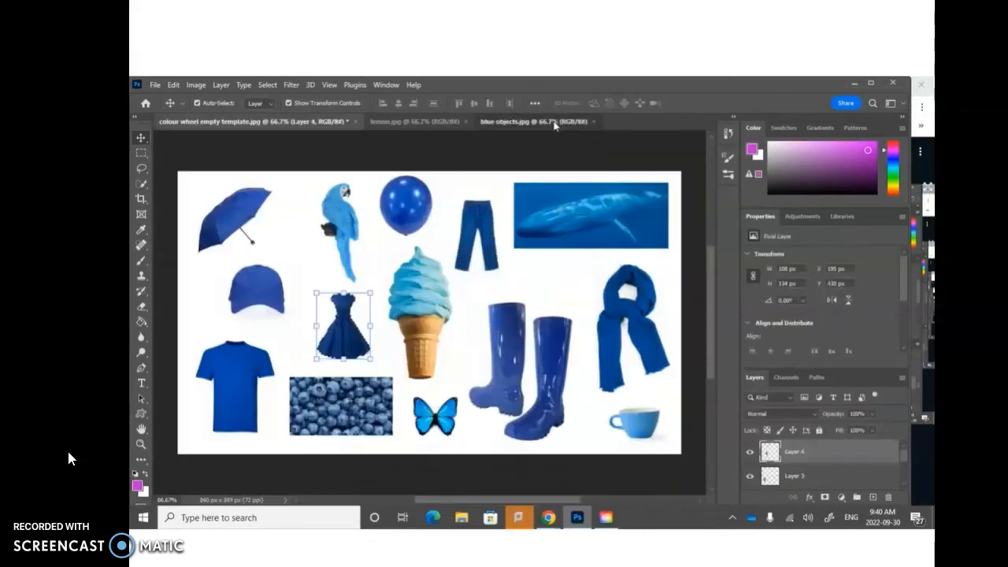
click(594, 124)
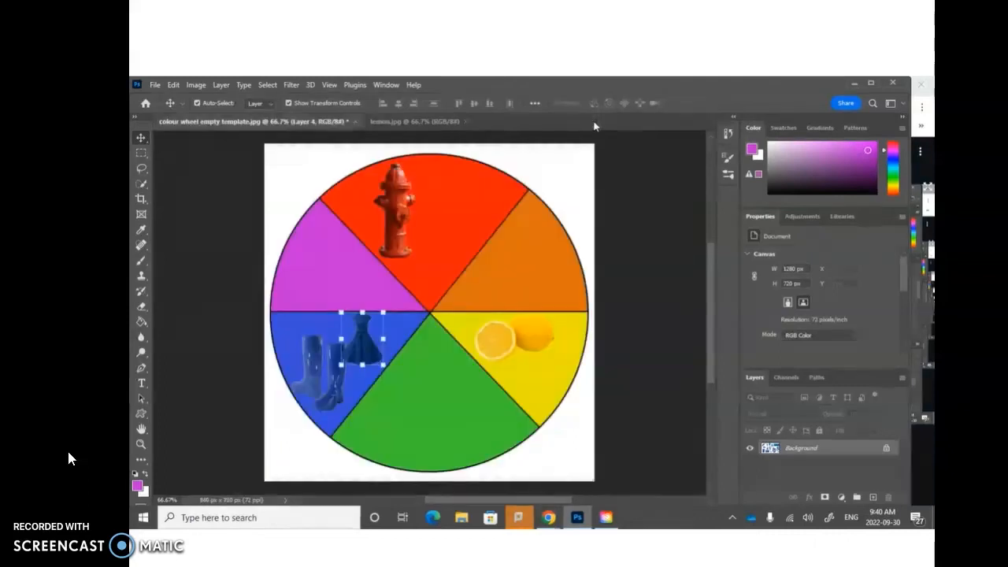
click(426, 123)
click(466, 122)
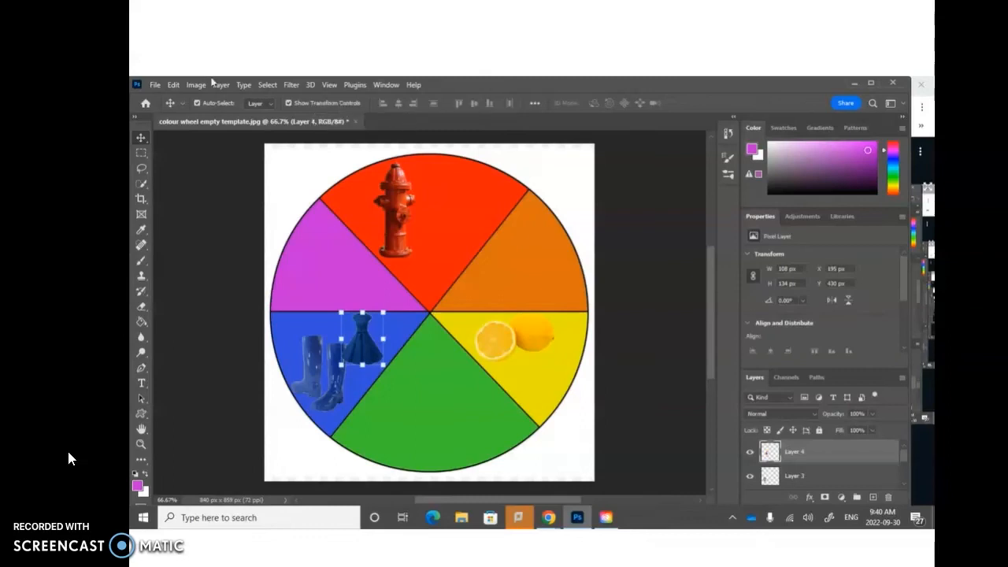
- Save the template as a Photoshop file named Colour wheel in the WORK IN PROGRESS folder, with Maximize Compatibility on
click(155, 84)
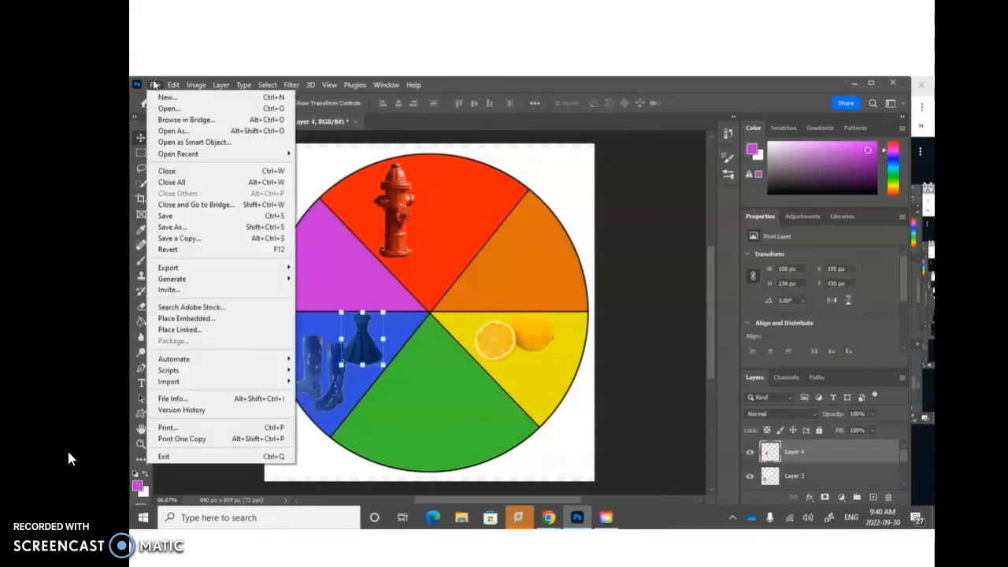
click(176, 228)
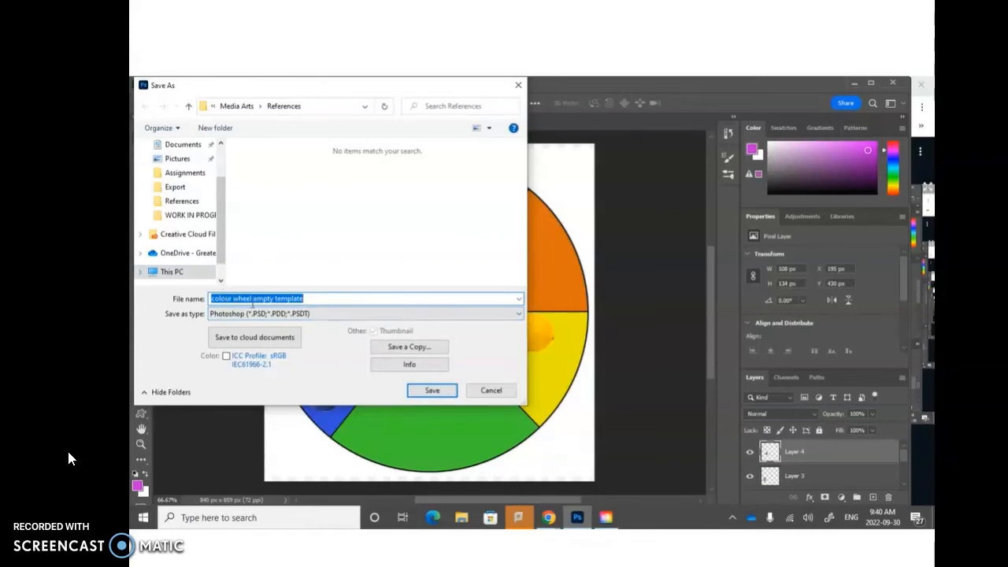
click(183, 217)
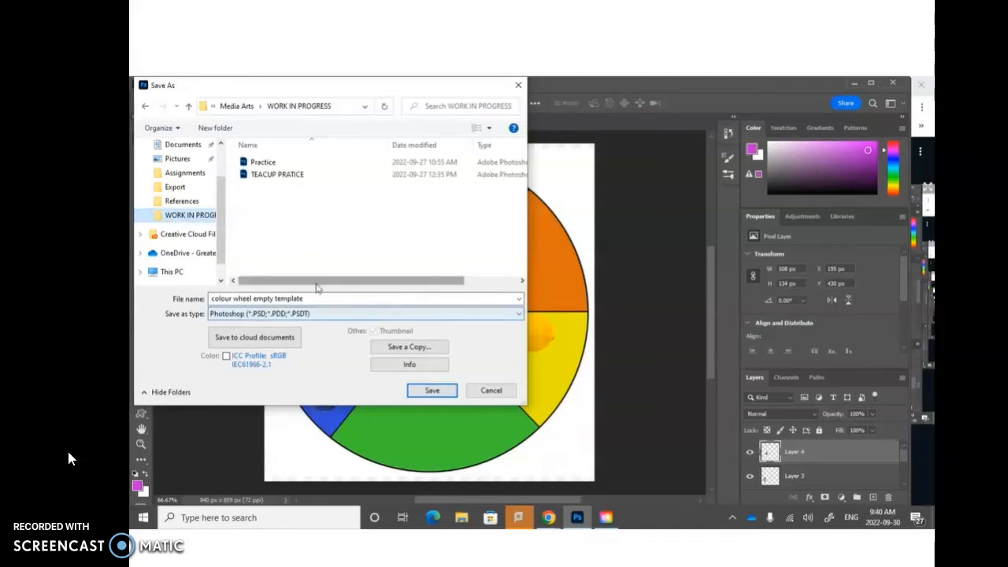
click(296, 299)
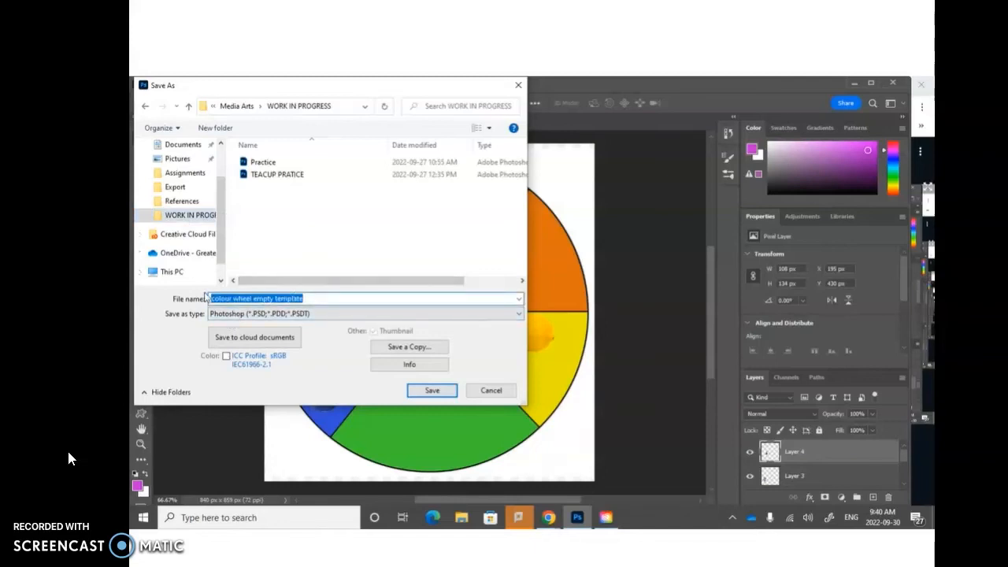
key(BackSpace)
text(Colour wheel)
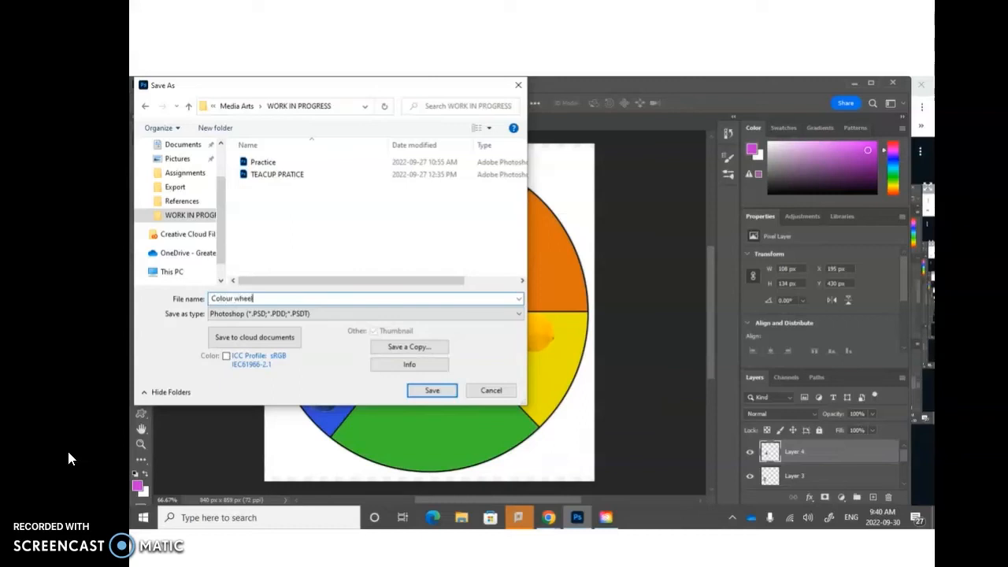
click(441, 392)
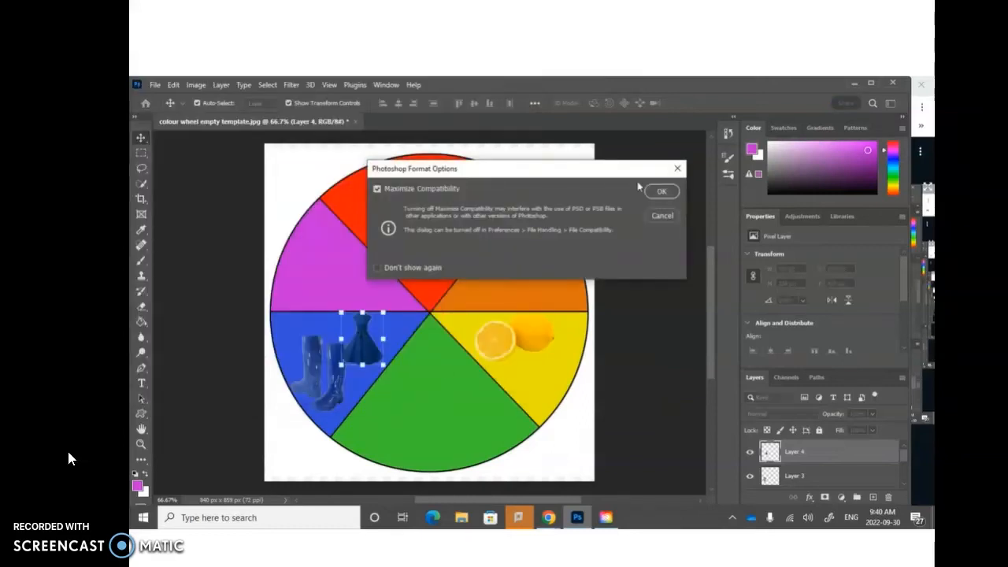
click(660, 193)
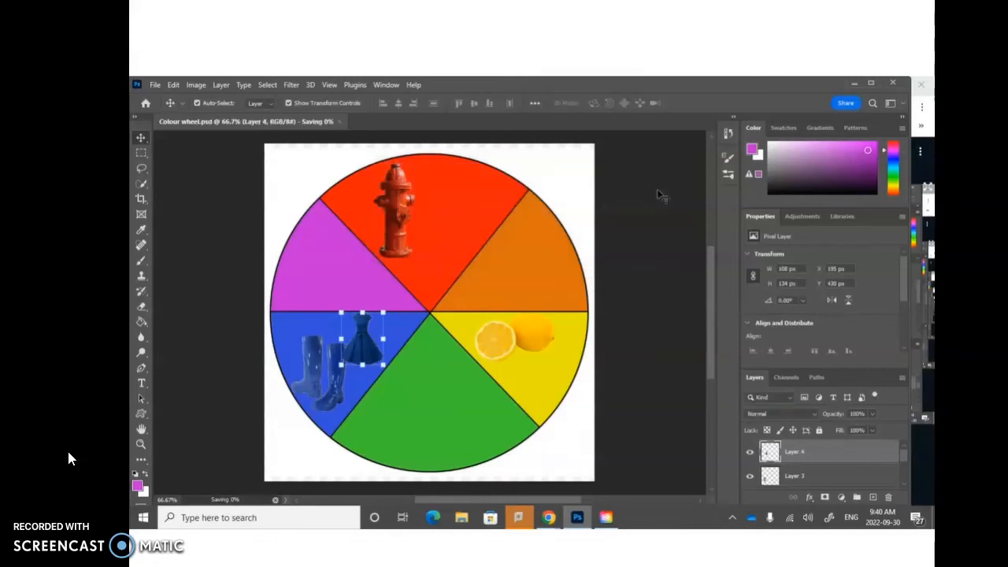
- Open the leaf image from the References folder
click(156, 85)
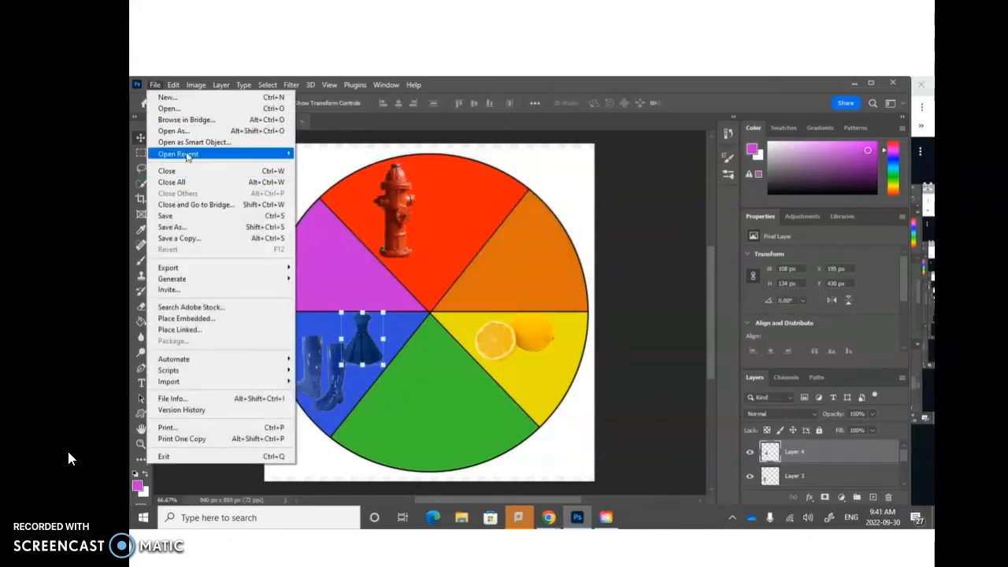
click(185, 112)
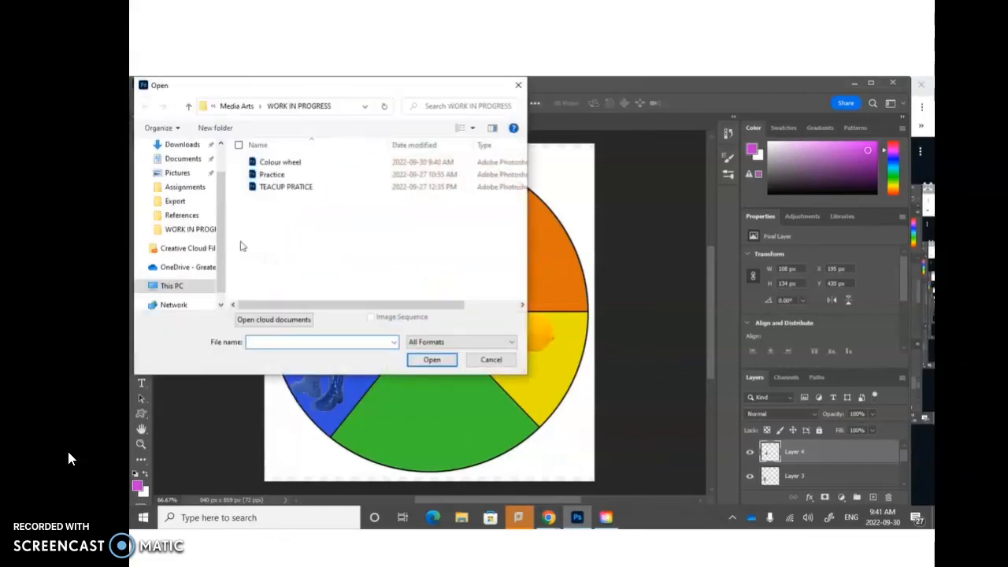
click(184, 216)
scroll(338, 221, down, 2)
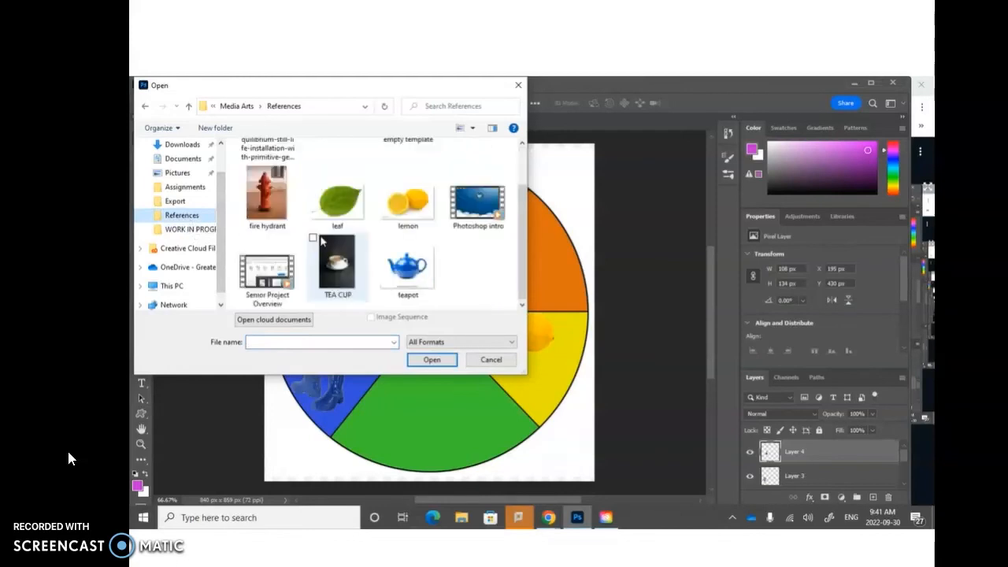
click(339, 219)
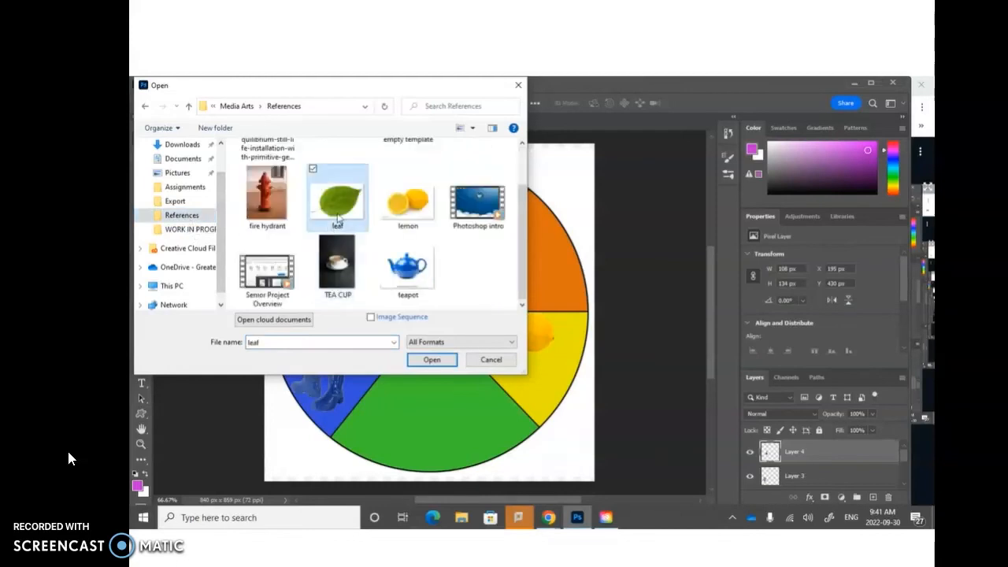
click(427, 360)
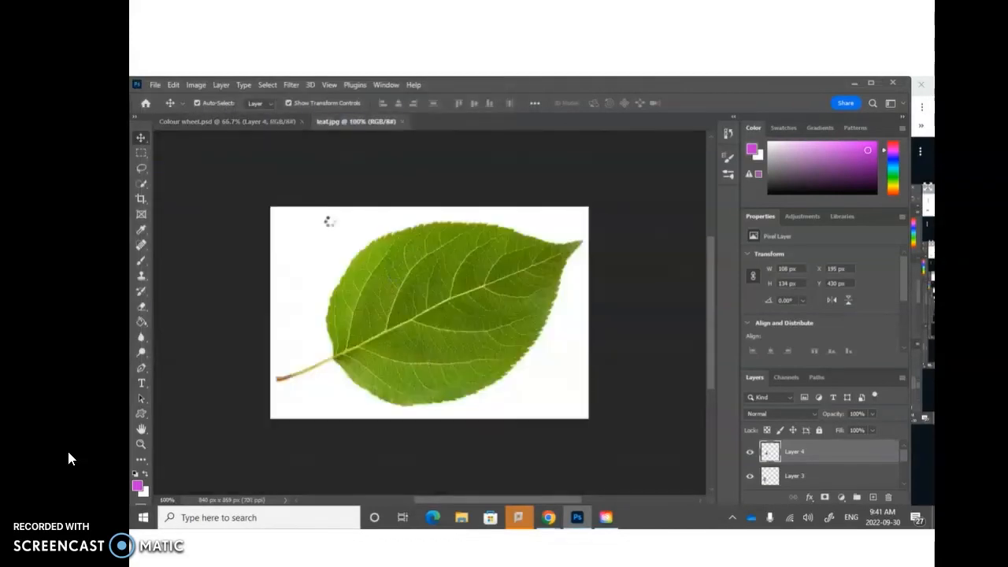
- Select the green leaf blade without its stem using the Quick Selection tool, enlarging the brush to 60 px
click(142, 184)
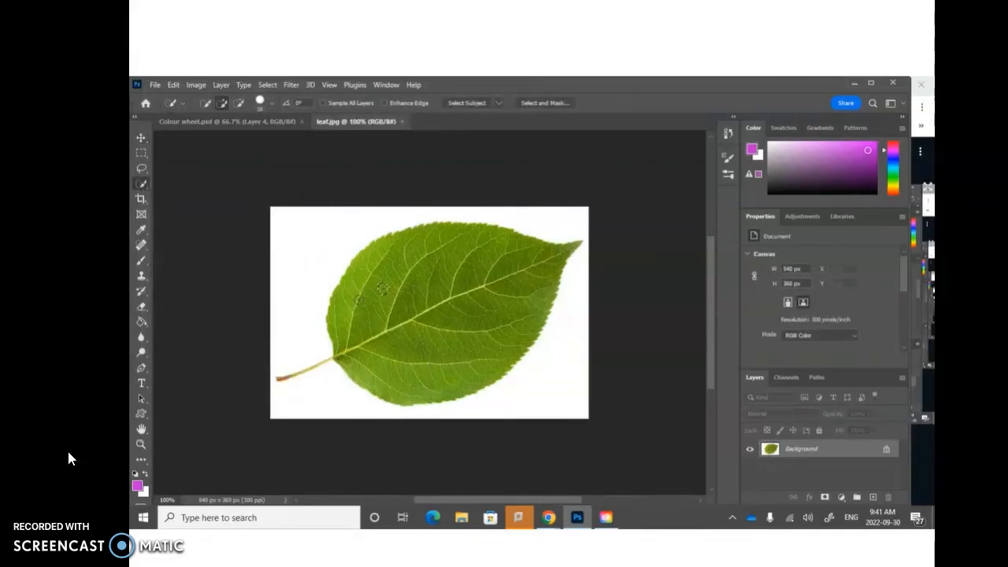
mouse_move(359, 303)
mouse_down()
mouse_move(363, 281)
mouse_move(465, 270)
mouse_up()
click(272, 103)
drag(225, 138, 239, 138)
key(Return)
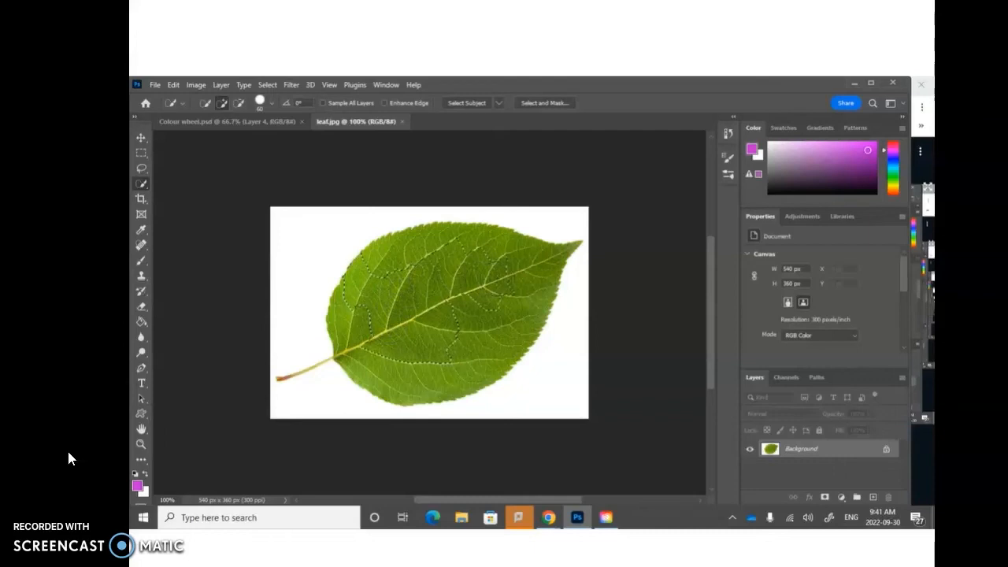
mouse_move(472, 239)
mouse_down()
mouse_move(438, 241)
mouse_move(386, 266)
mouse_move(358, 327)
mouse_move(370, 371)
mouse_move(423, 364)
mouse_move(440, 378)
mouse_move(450, 358)
mouse_move(526, 312)
mouse_move(528, 288)
mouse_up()
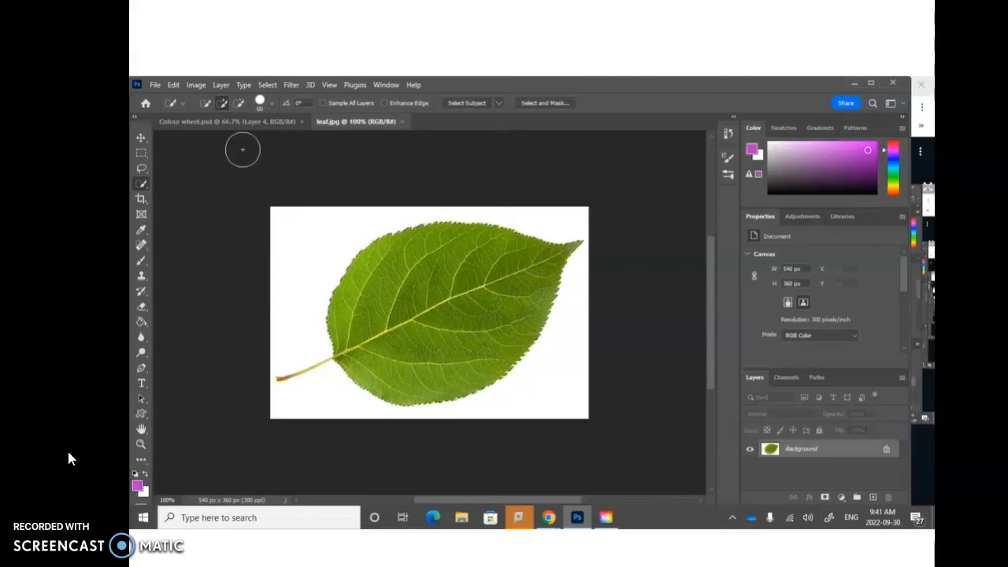
- Paste the leaf into Colour wheel.psd and scale it to about 51% in the green section, applying the transform
click(235, 123)
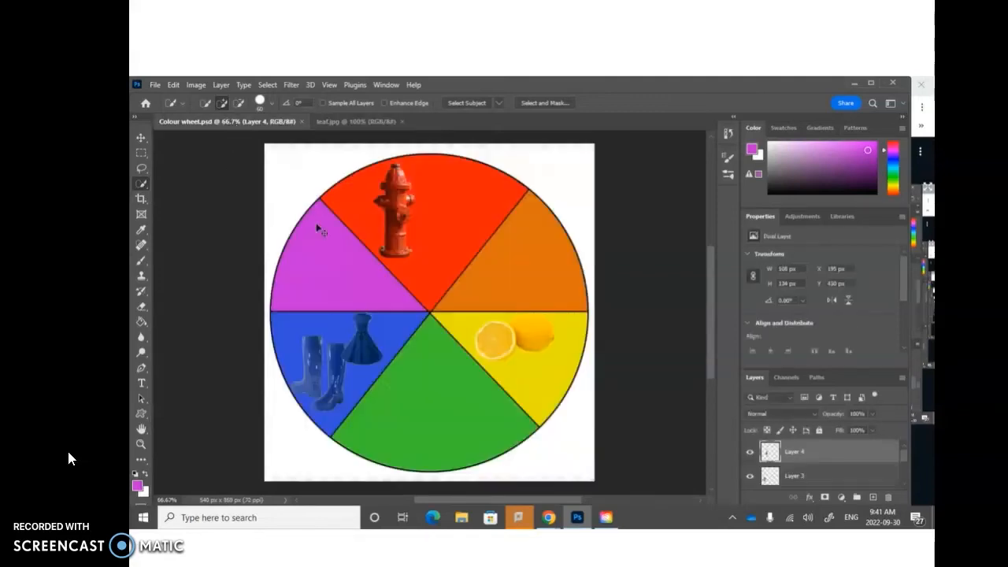
key(ctrl+v)
click(141, 138)
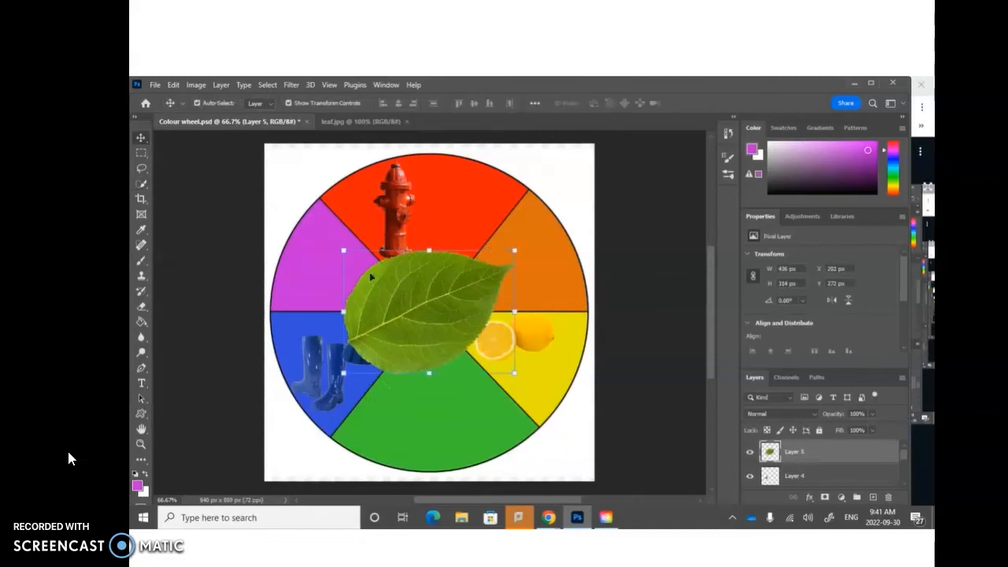
drag(343, 252, 450, 422)
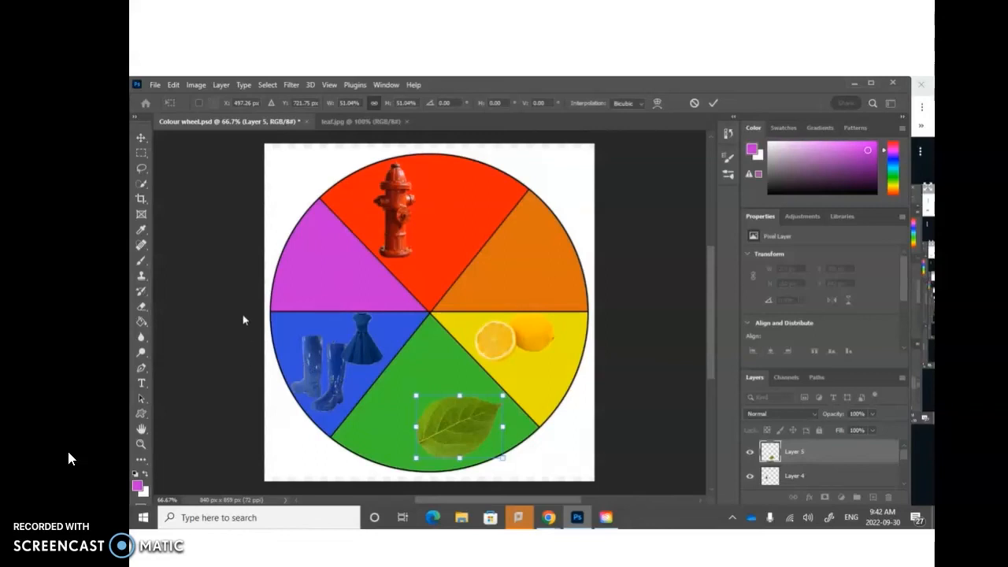
key(Return)
- Quick-export the colour wheel as a PNG into the Export folder, with the surname followed by .colourwheel as file name
click(155, 85)
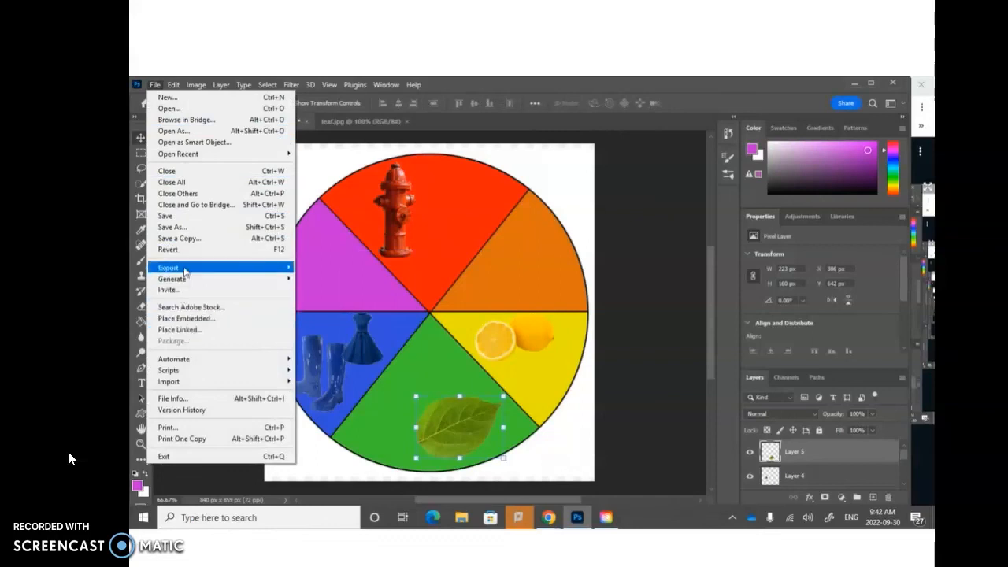
mouse_move(184, 271)
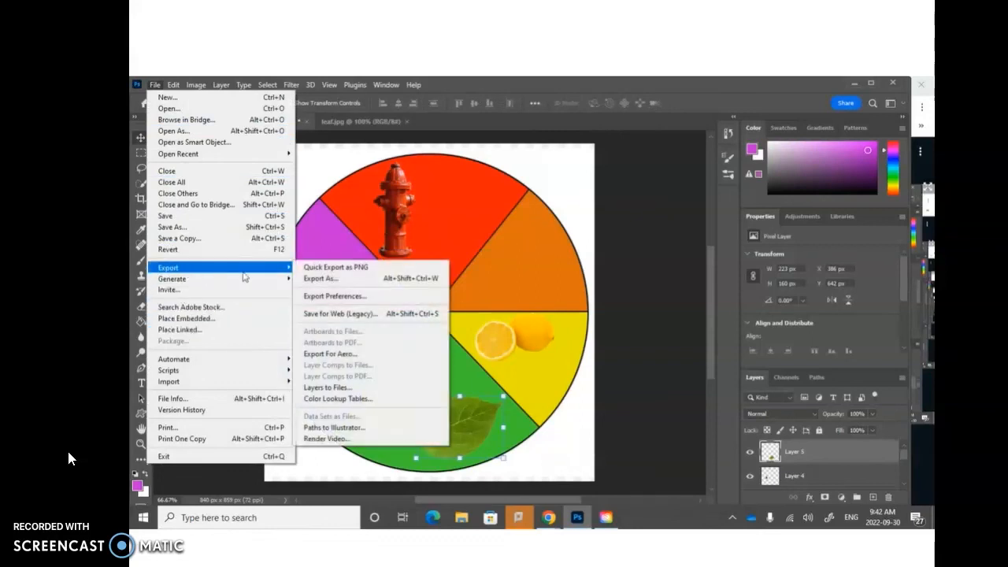
click(317, 269)
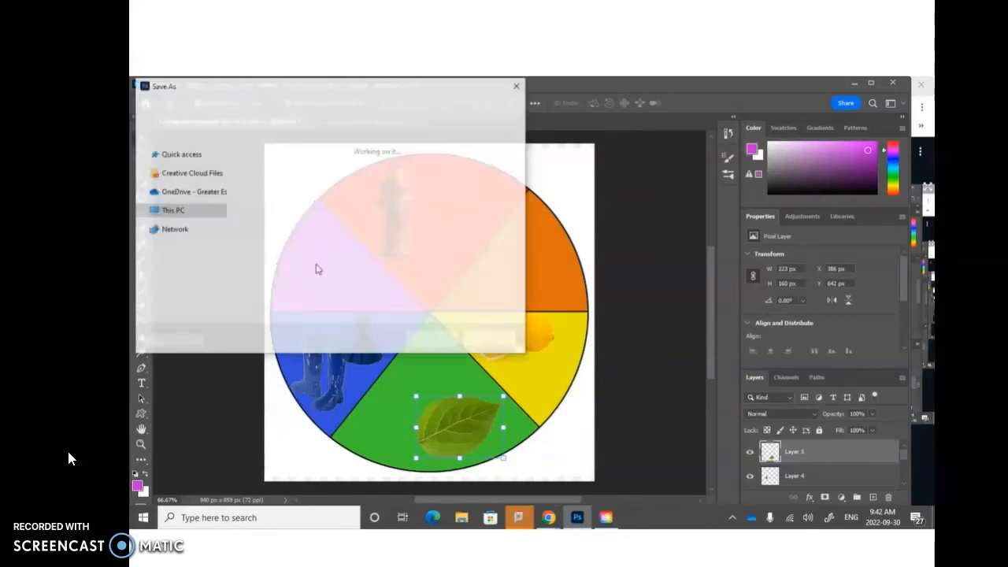
text(godi)
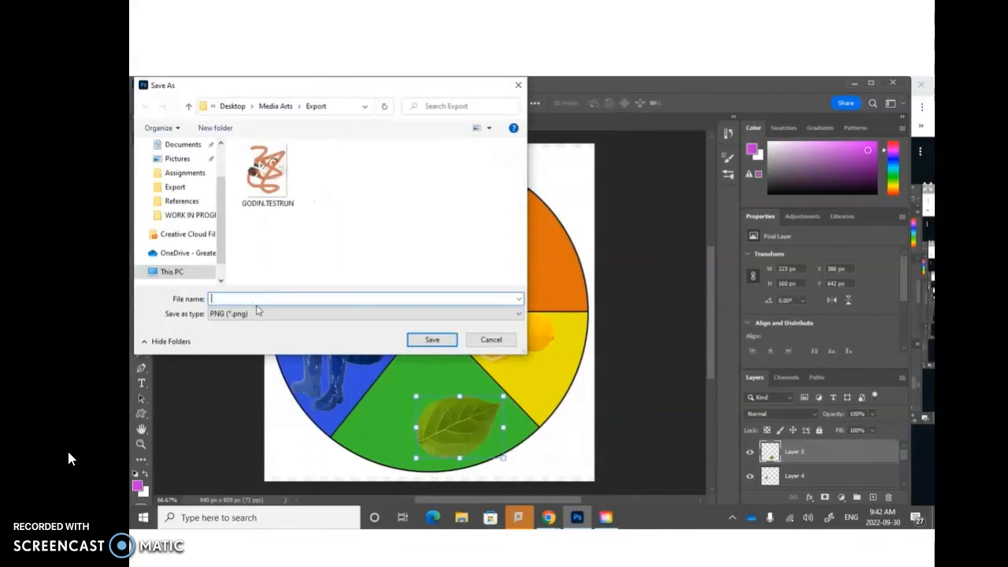
text(n.colourwheel)
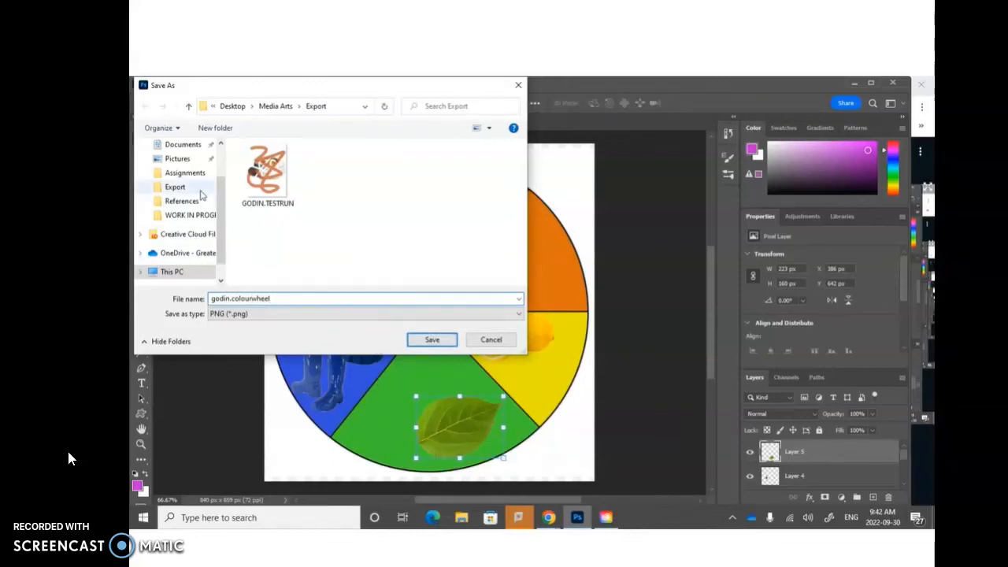
click(176, 187)
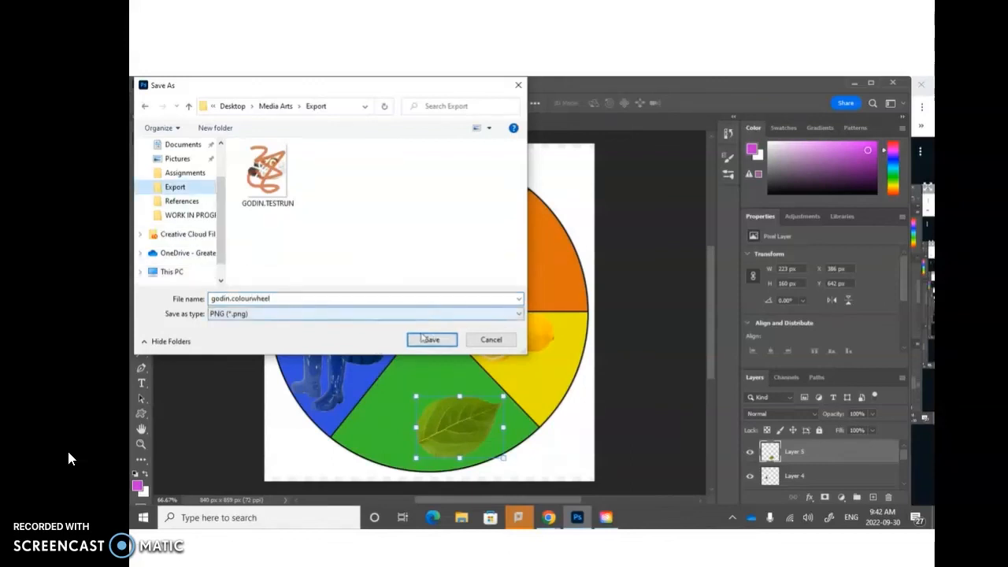
click(429, 340)
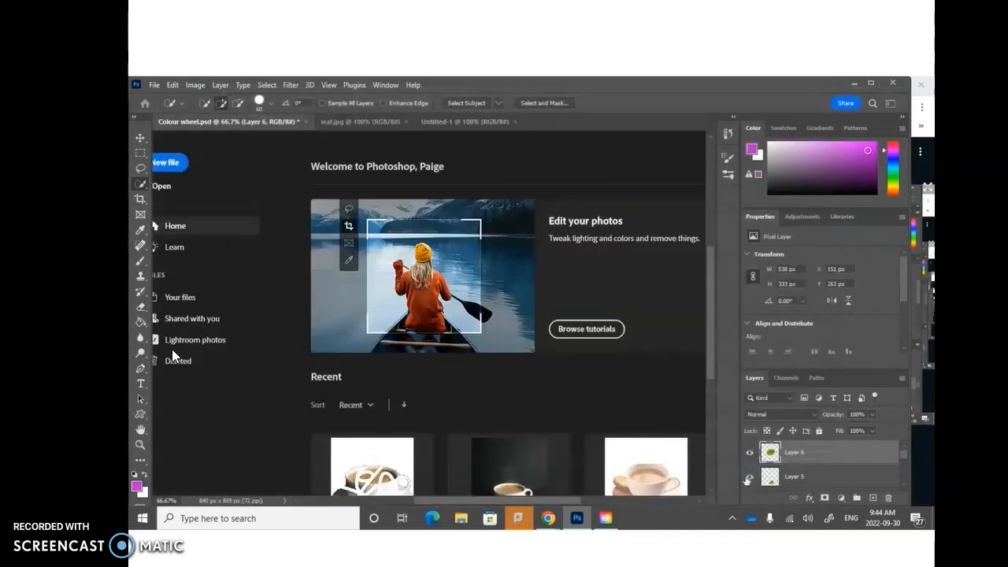
- Draw an unfilled ellipse about 307 by 271 px on the blank Untitled-1 canvas and hide the two extra smaller ellipses
click(141, 414)
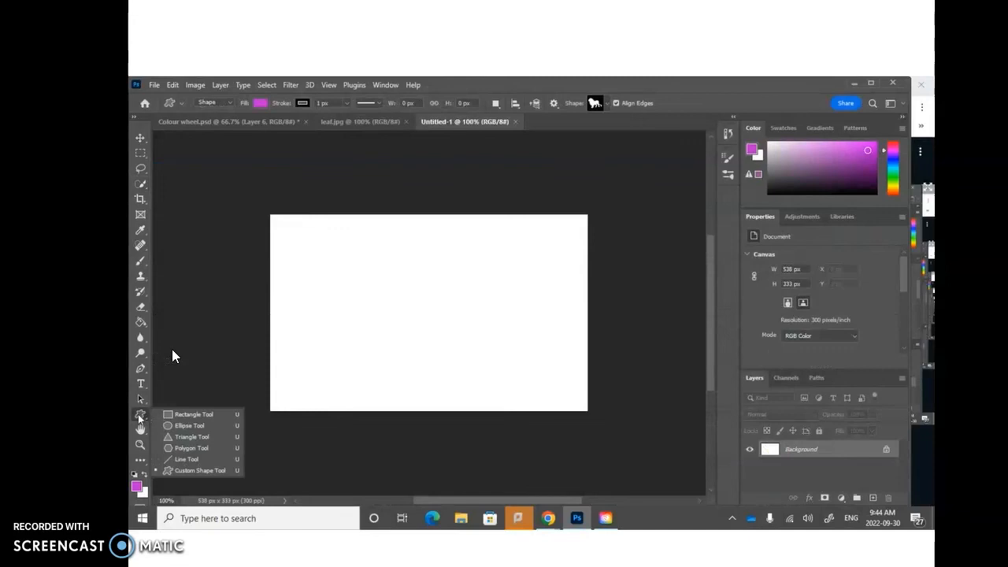
click(178, 427)
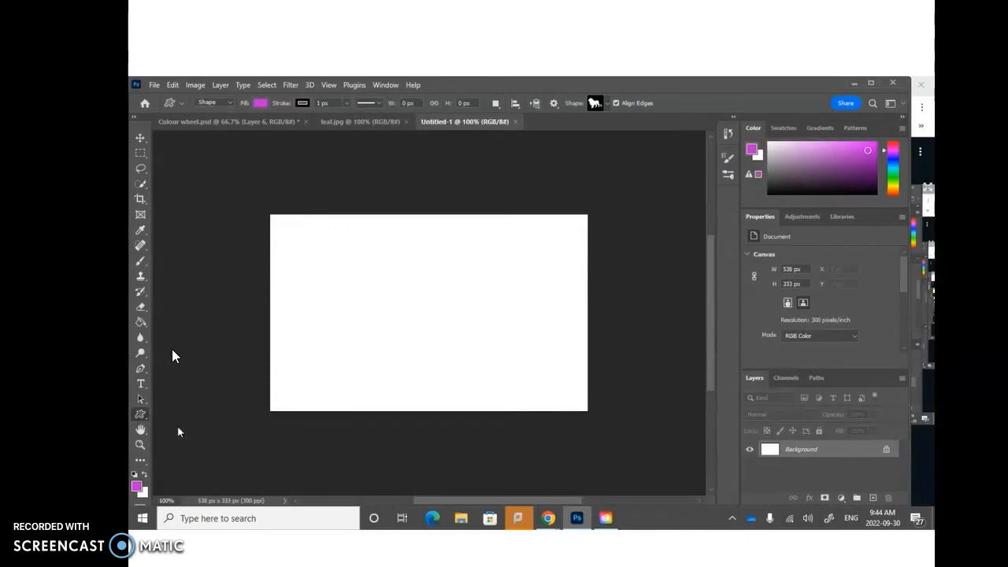
click(259, 103)
click(191, 126)
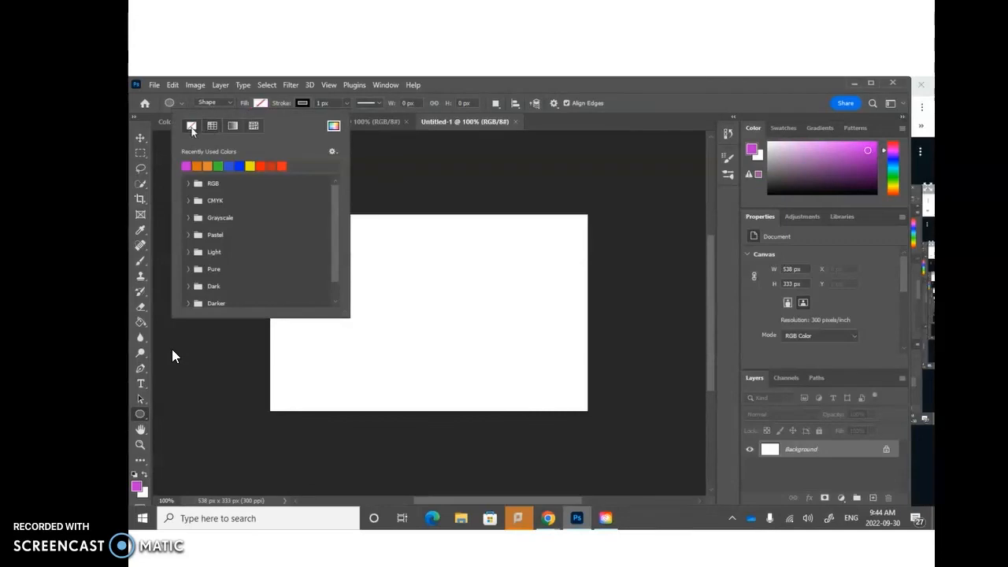
click(205, 386)
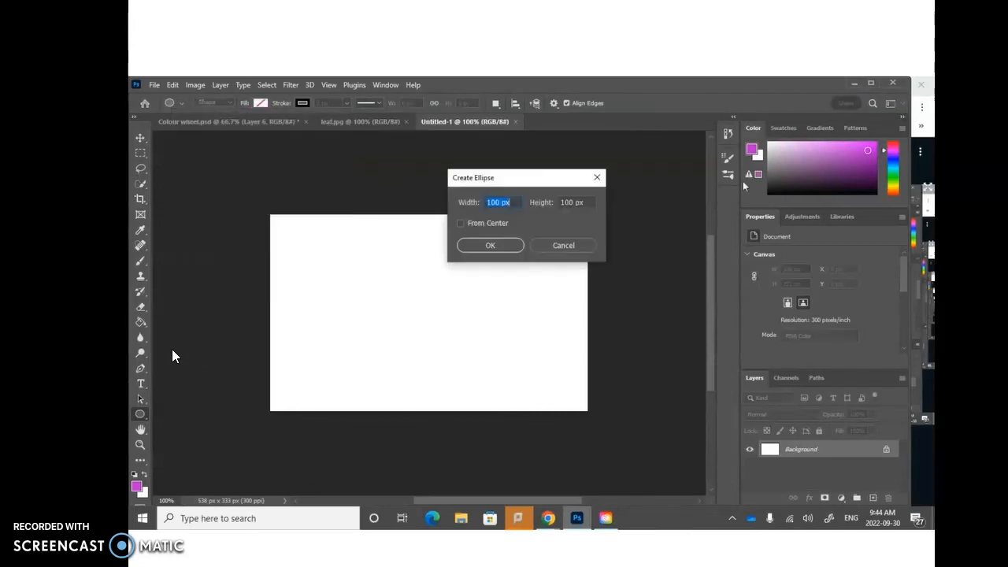
click(478, 249)
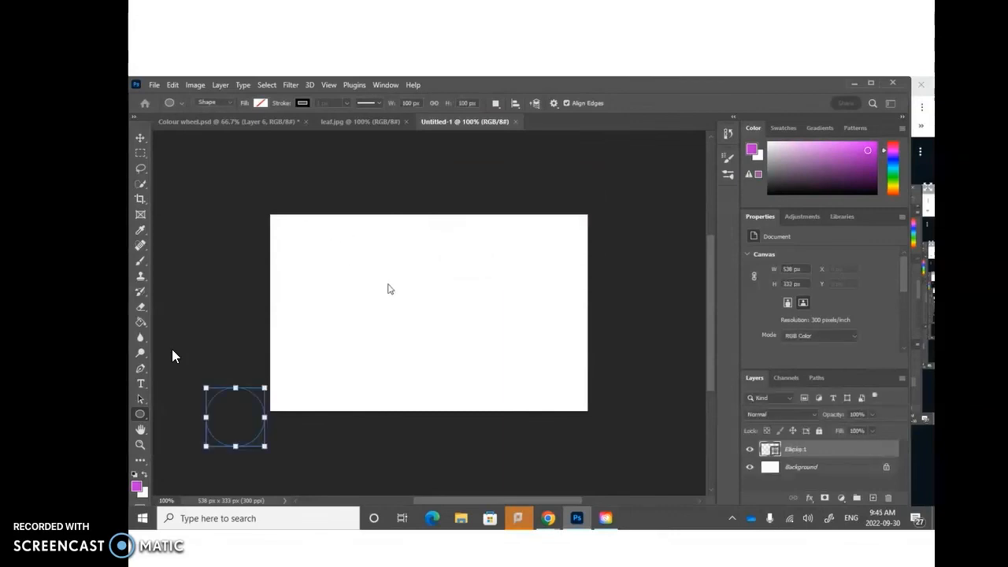
drag(320, 231, 522, 395)
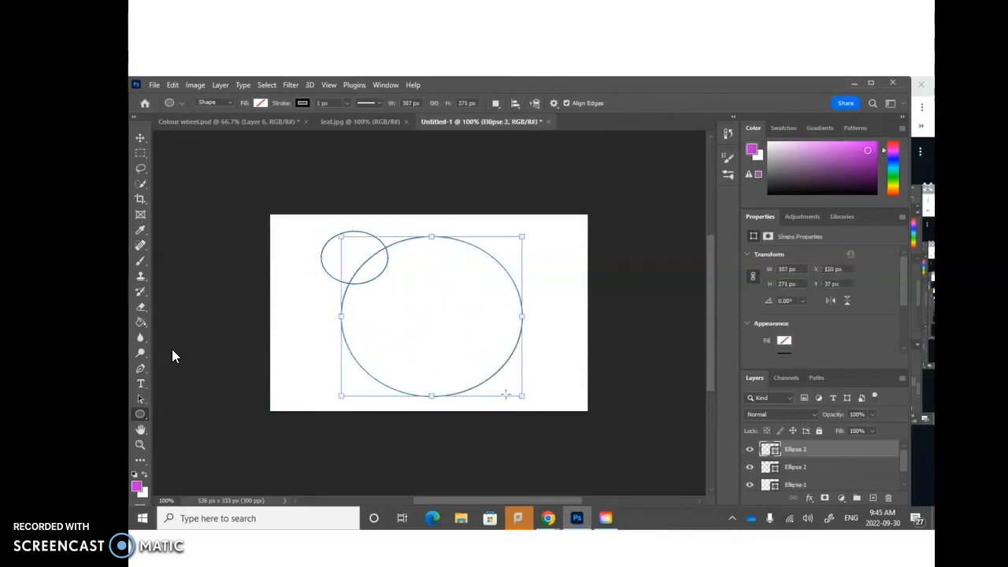
click(140, 138)
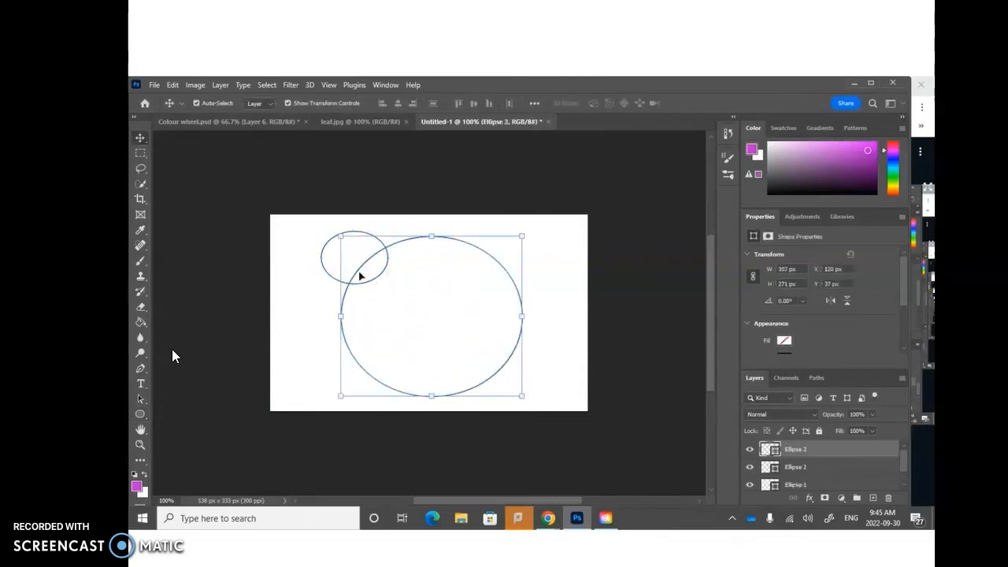
click(750, 468)
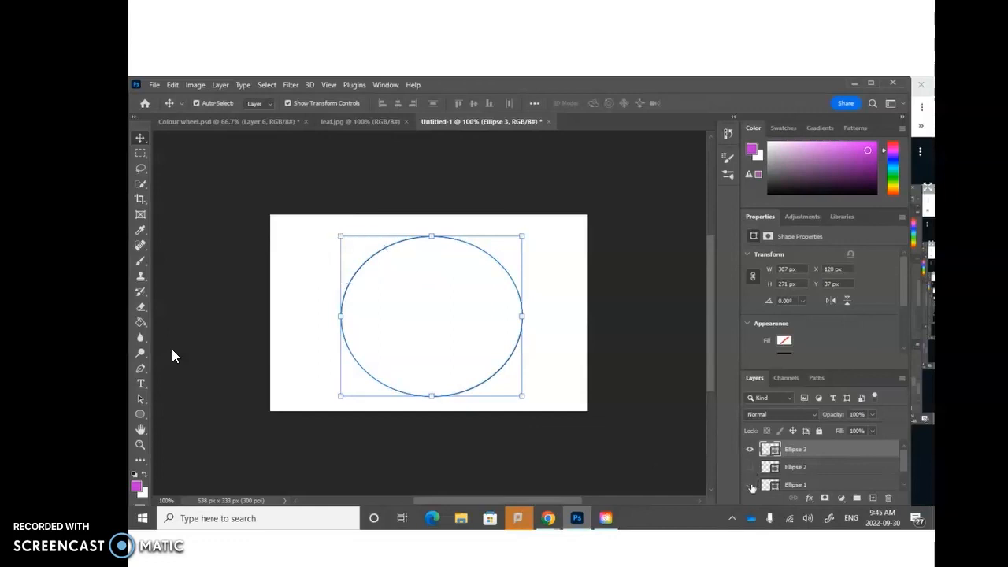
- Draw a diagonal line about 293 px long across the ellipse from its upper-left edge to its lower-right edge
click(140, 414)
click(191, 461)
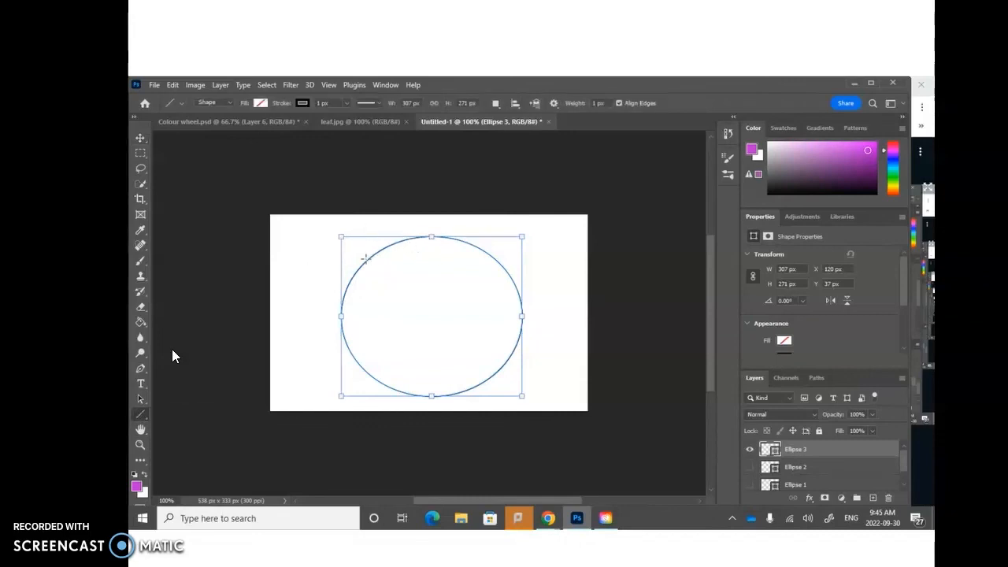
drag(366, 258, 500, 368)
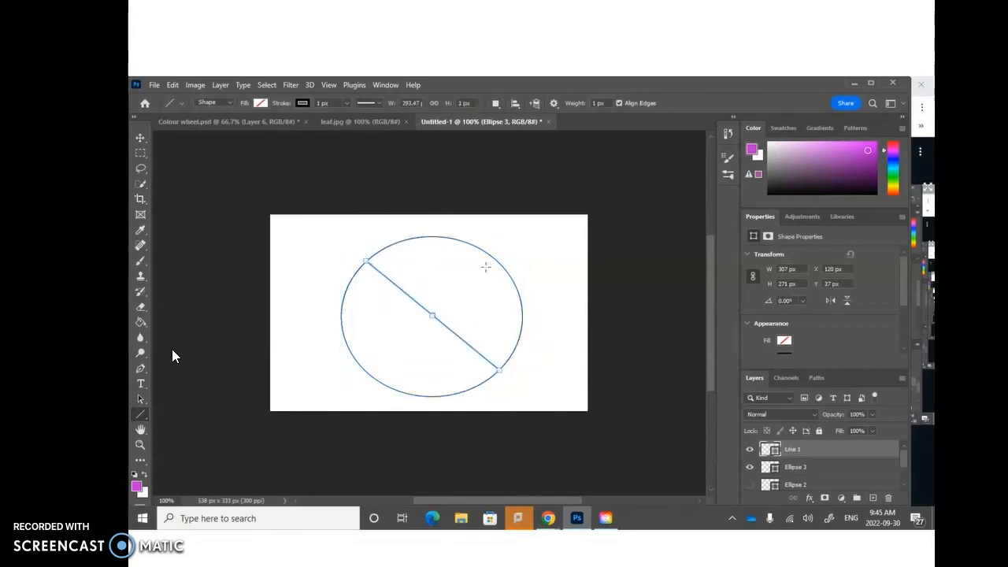
- Draw two more lines through the middle of the ellipse, a steep one about 279 px and a shallow one about 282 px long
drag(464, 243, 375, 379)
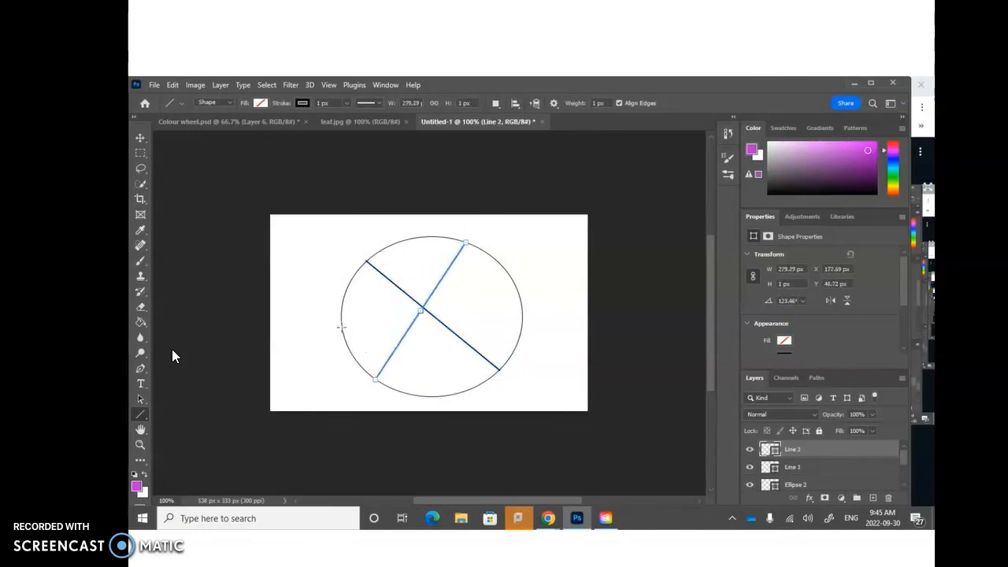
drag(342, 327, 504, 290)
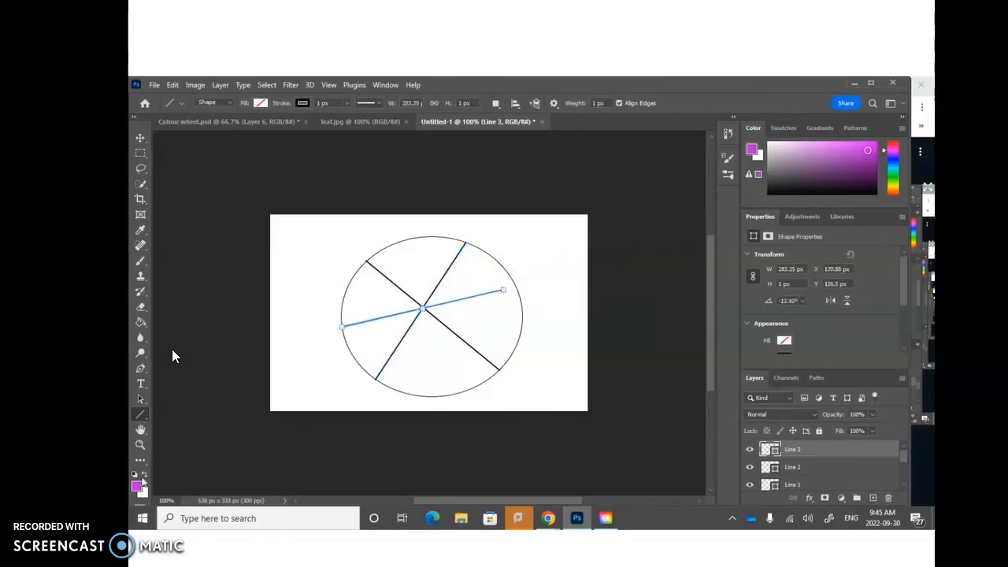
- Try to fill a section of the wheel with magenta using the Paint Bucket, rasterizing the newest line's layer, and undo the fill
click(141, 322)
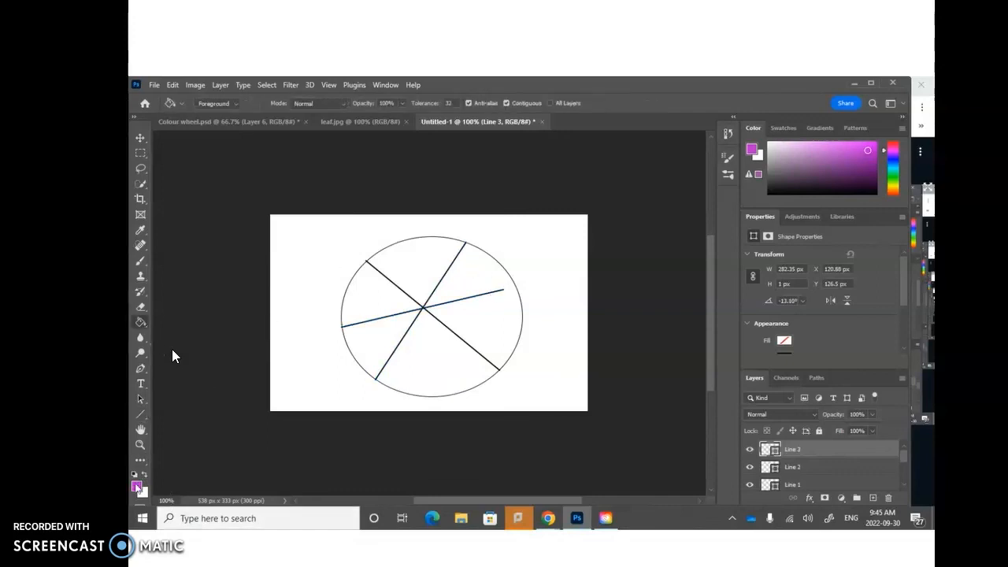
click(467, 275)
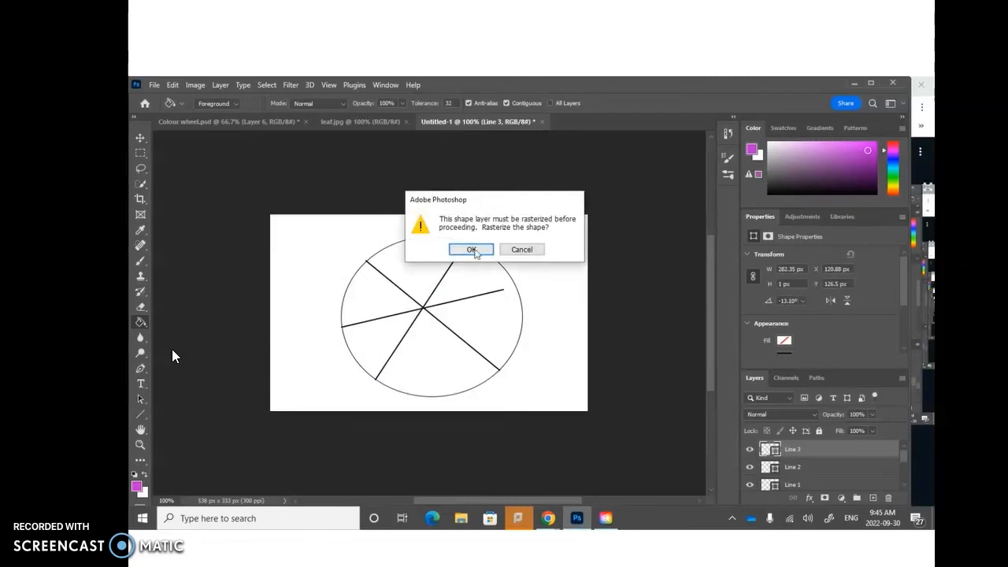
click(471, 249)
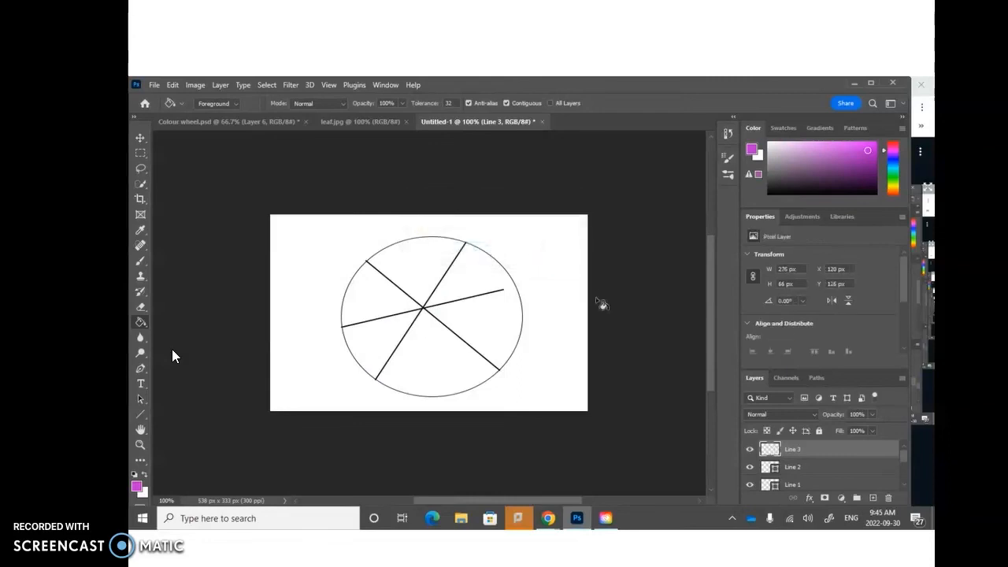
scroll(646, 394, down, 1)
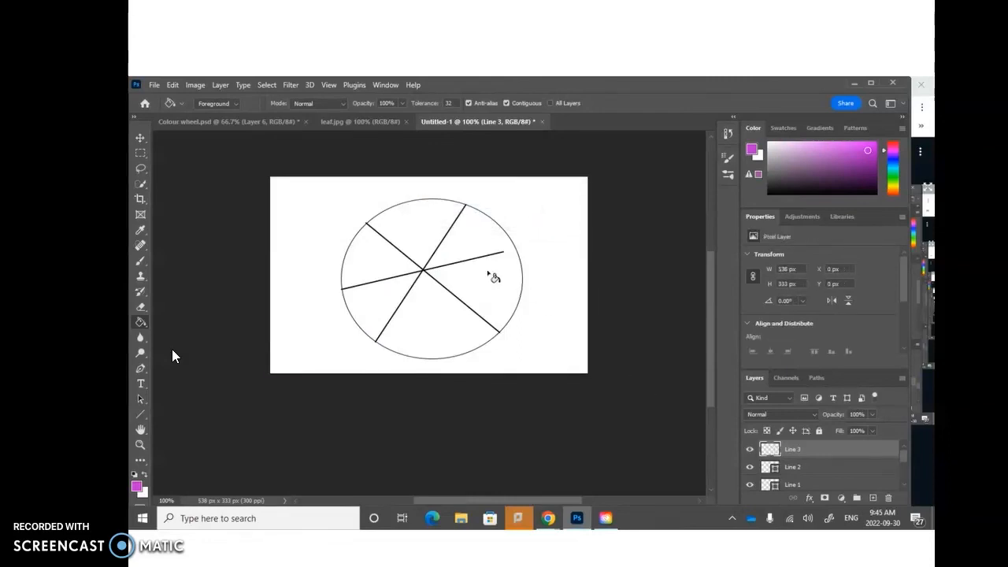
click(490, 273)
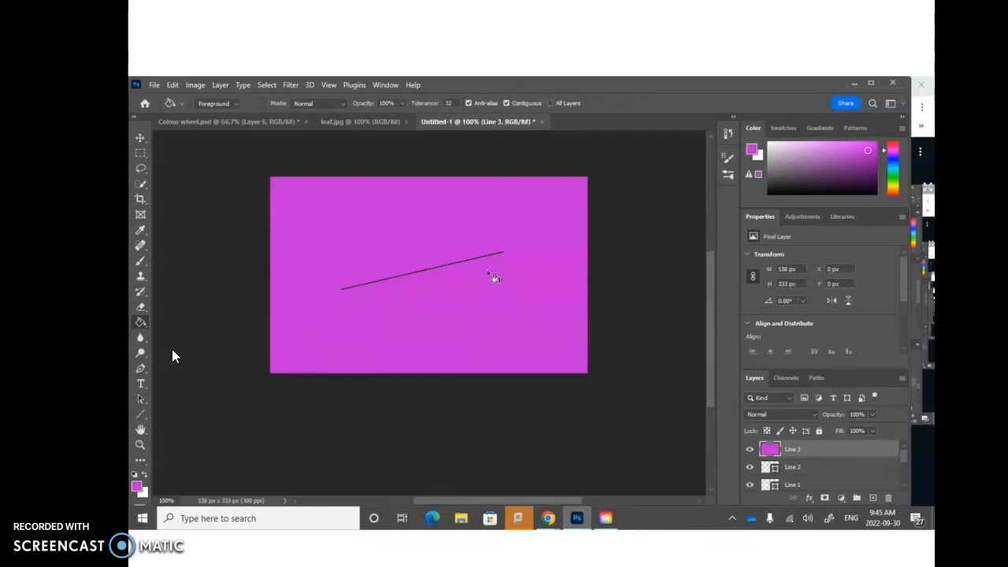
click(171, 86)
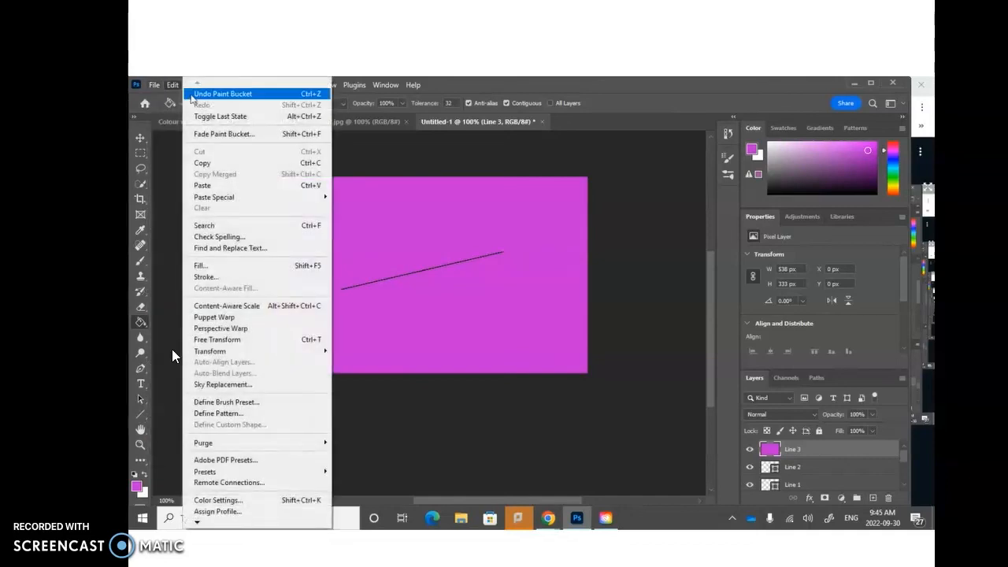
click(222, 94)
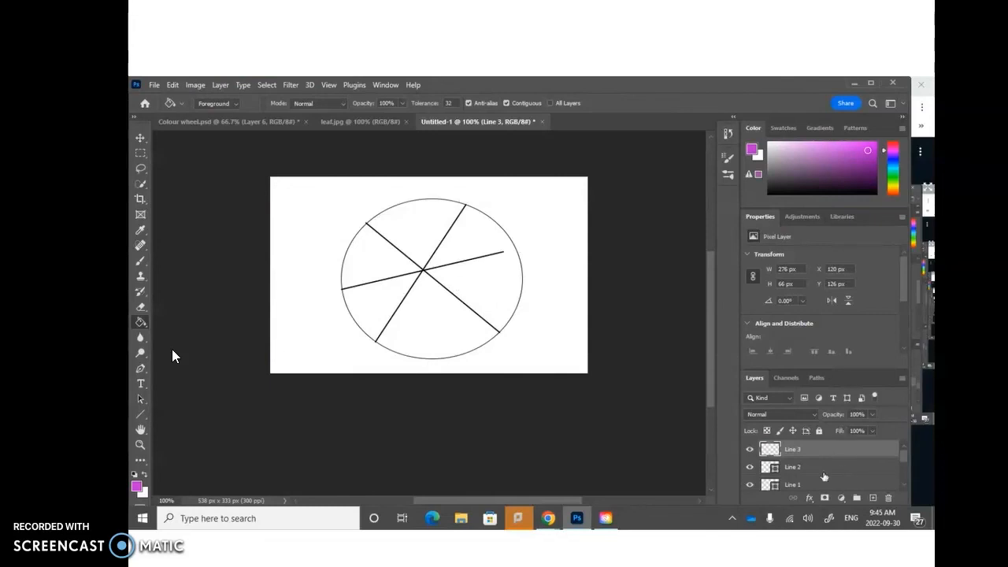
- Merge the visible layers and fill the wheel's large right-hand section and its upper-left section with magenta
scroll(824, 477, down, 3)
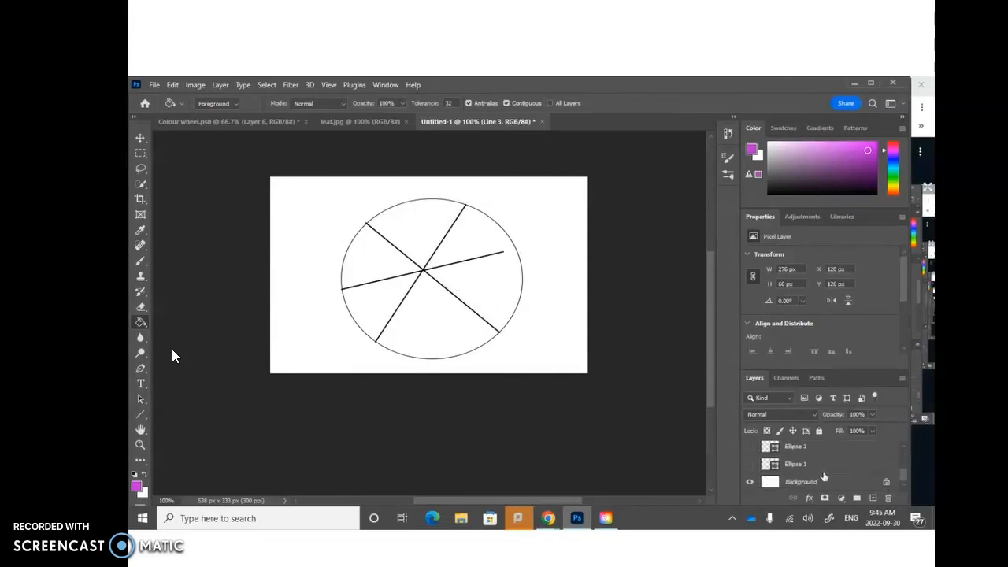
scroll(823, 477, up, 3)
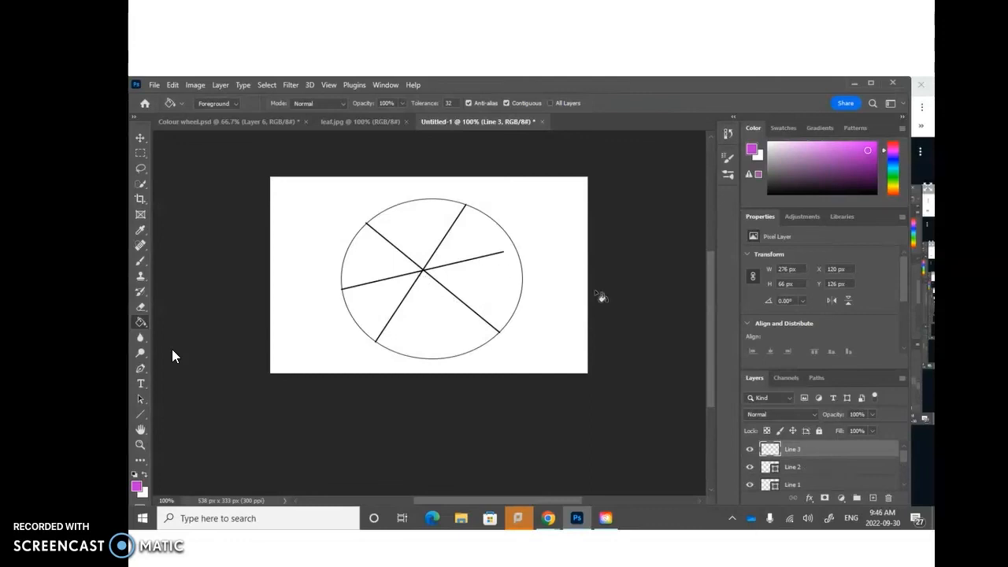
right_click(791, 450)
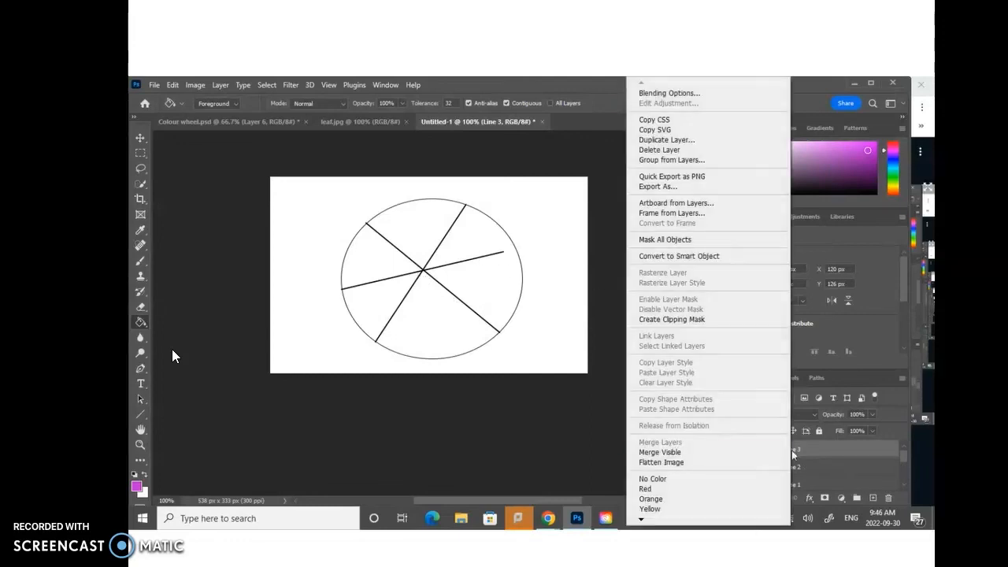
click(683, 454)
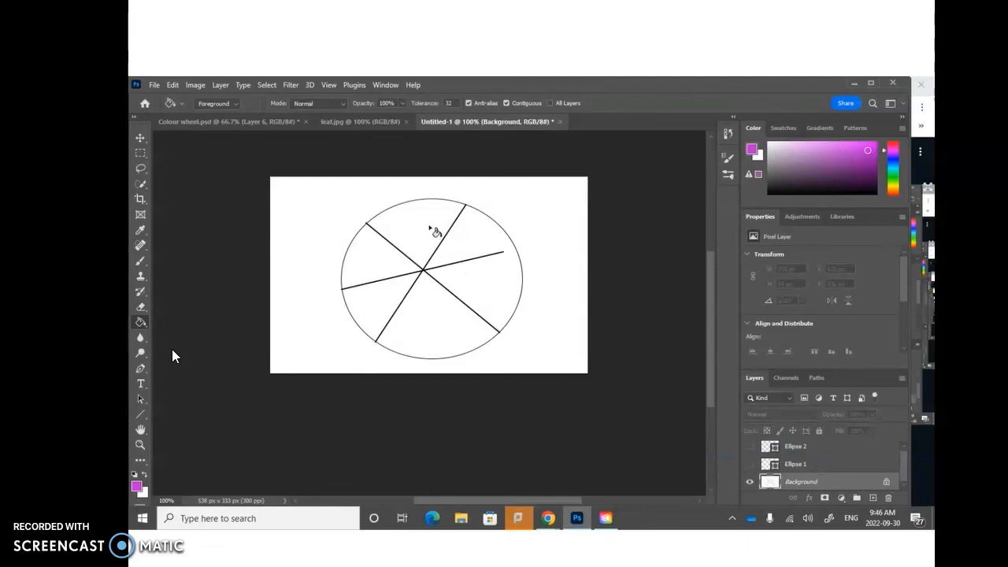
click(463, 248)
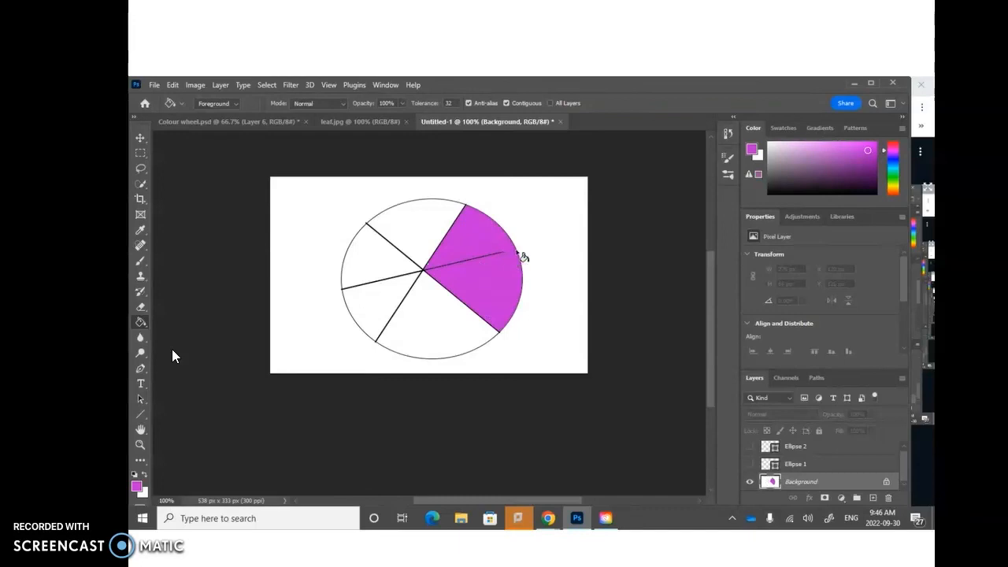
click(362, 264)
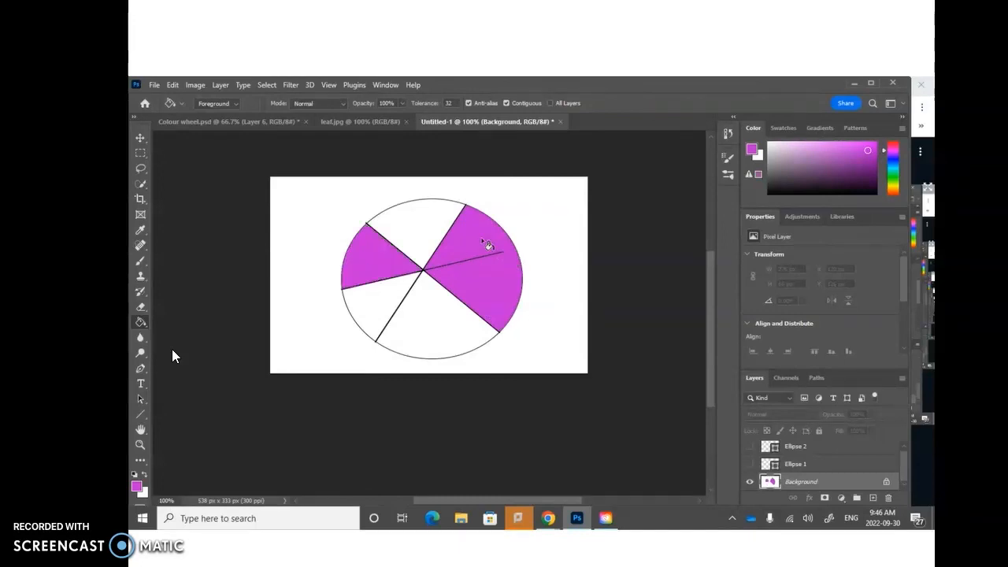